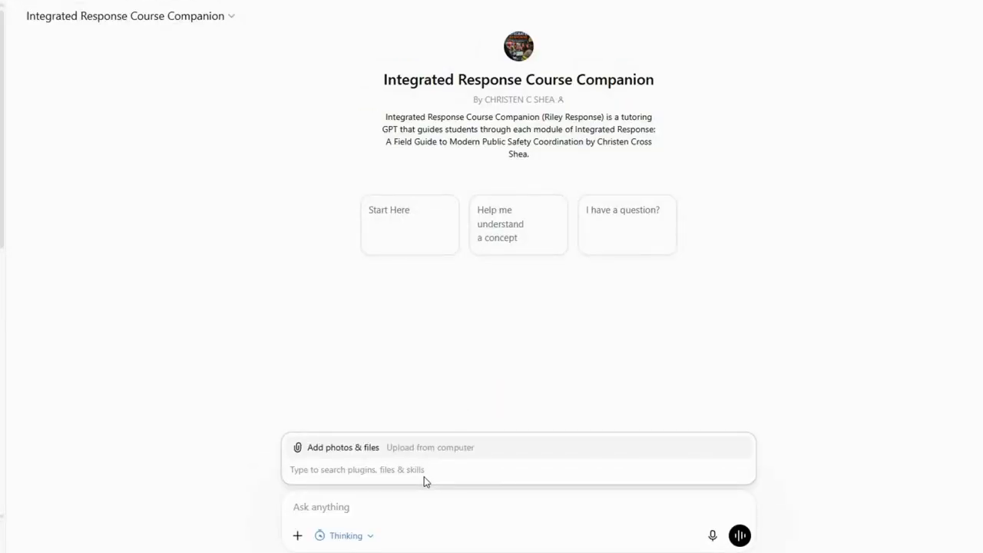
# Start "module 7" in the course companion chat, and reply "done" to get the chapter summary and questions
pyautogui.click(345, 511)
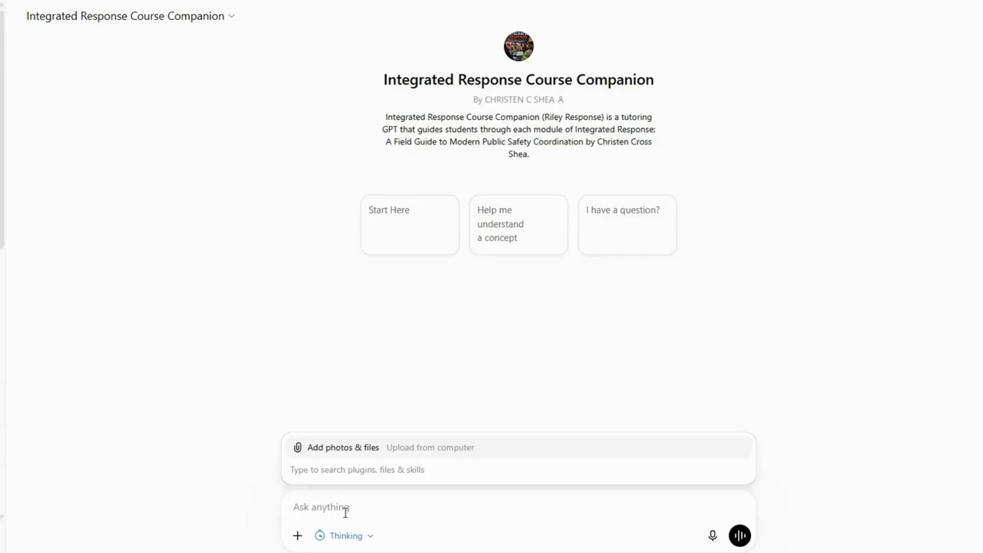
pyautogui.write('module 7')
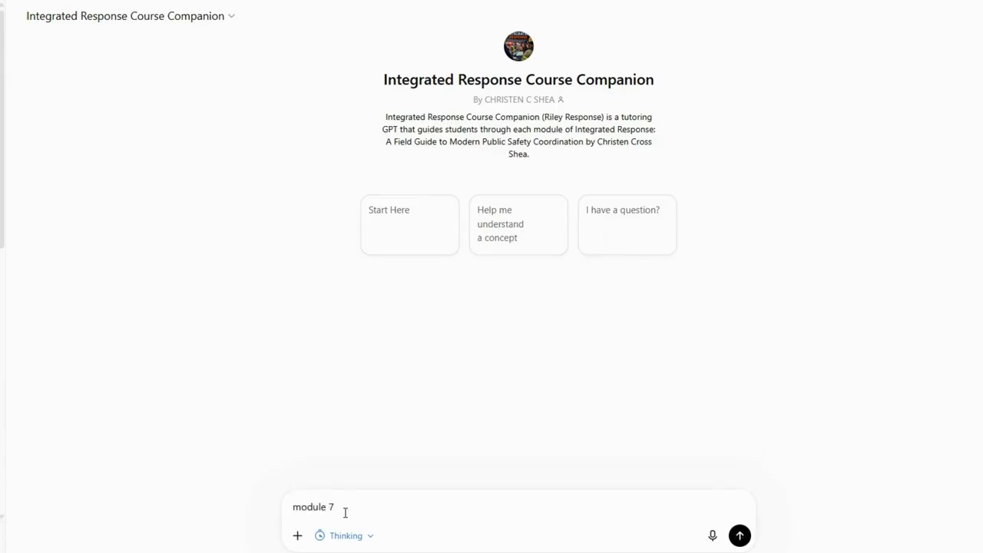
pyautogui.press('Return')
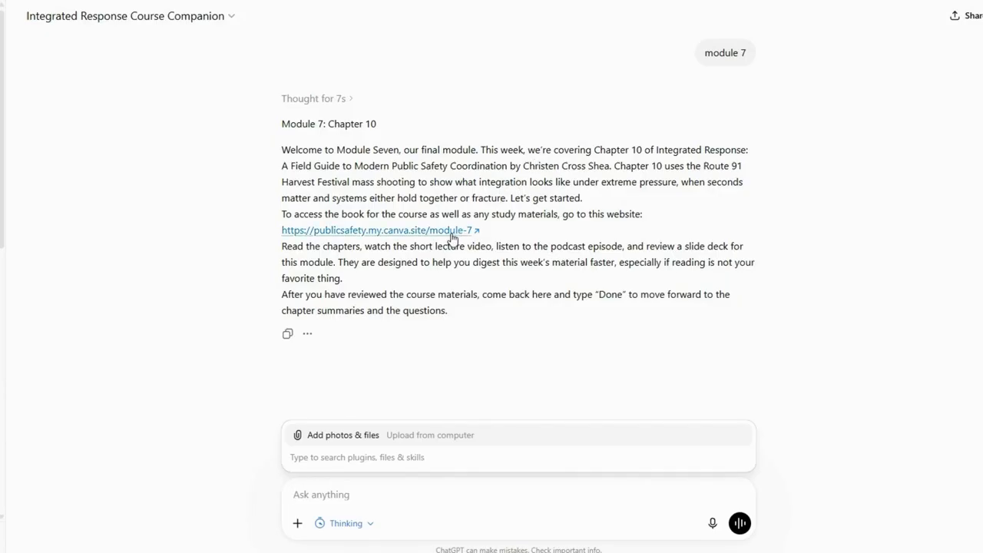
pyautogui.press('Escape')
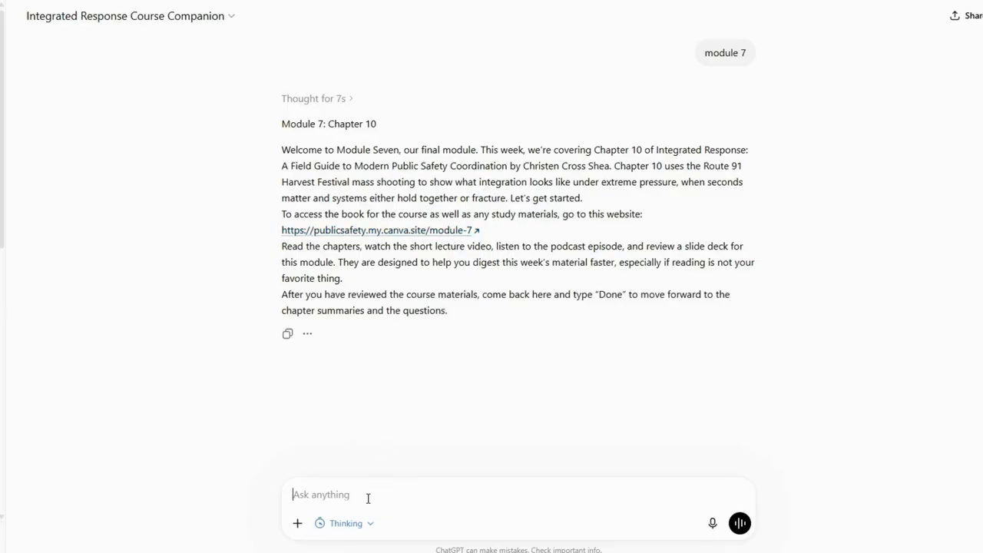
pyautogui.write('done')
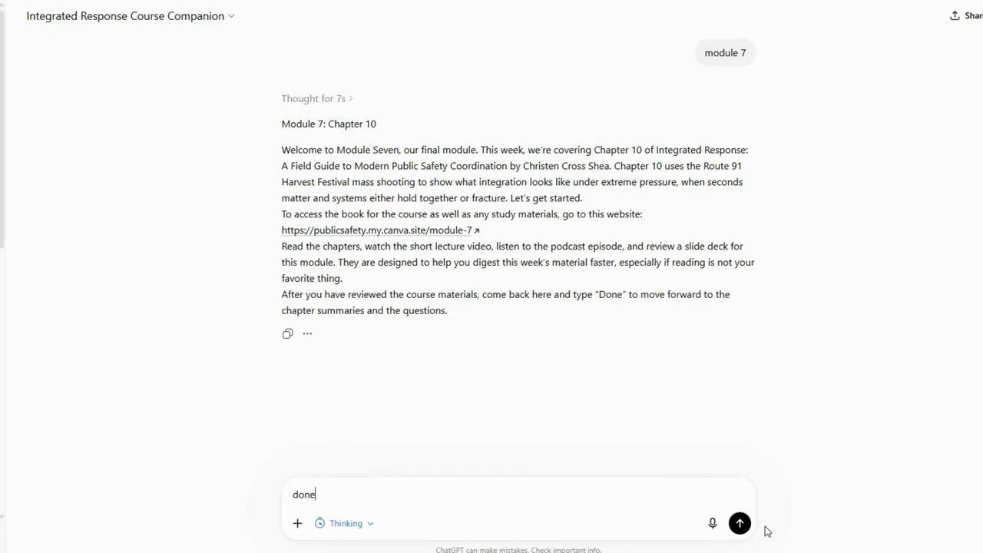
pyautogui.click(740, 524)
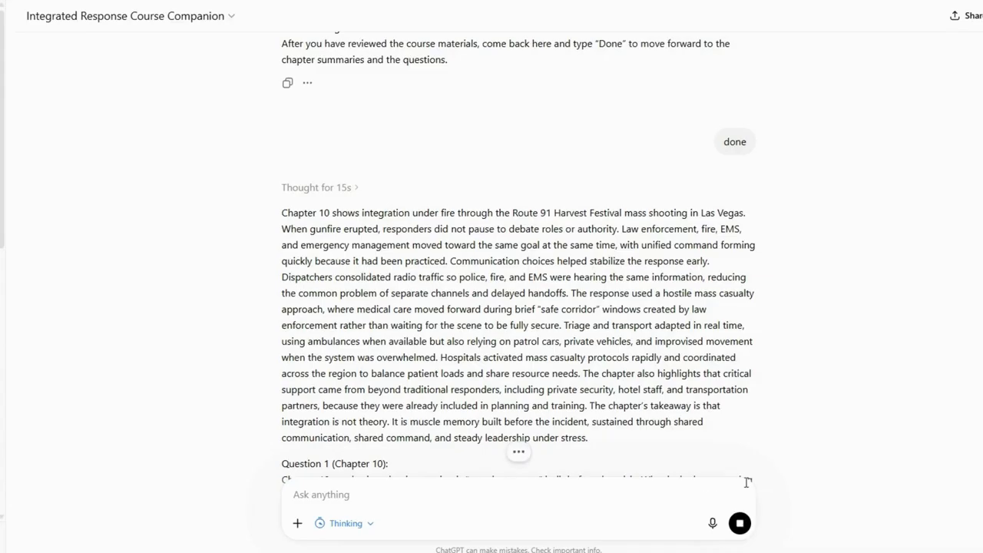
# Answer the Module 7 checkpoint questions on Chapter 10 with C for Question 1 and B for Question 2
pyautogui.scroll(-2, 650, 258)
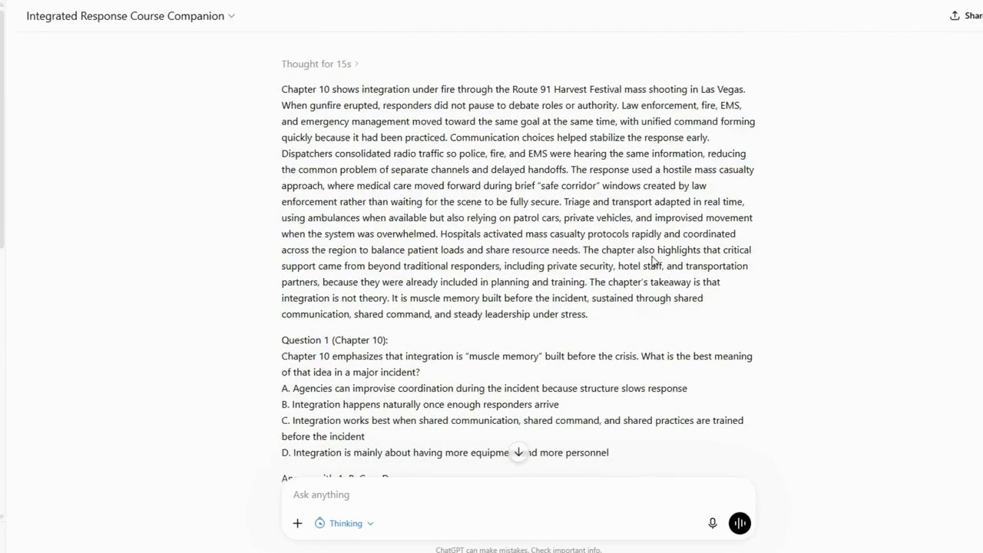
pyautogui.scroll(-1, 652, 261)
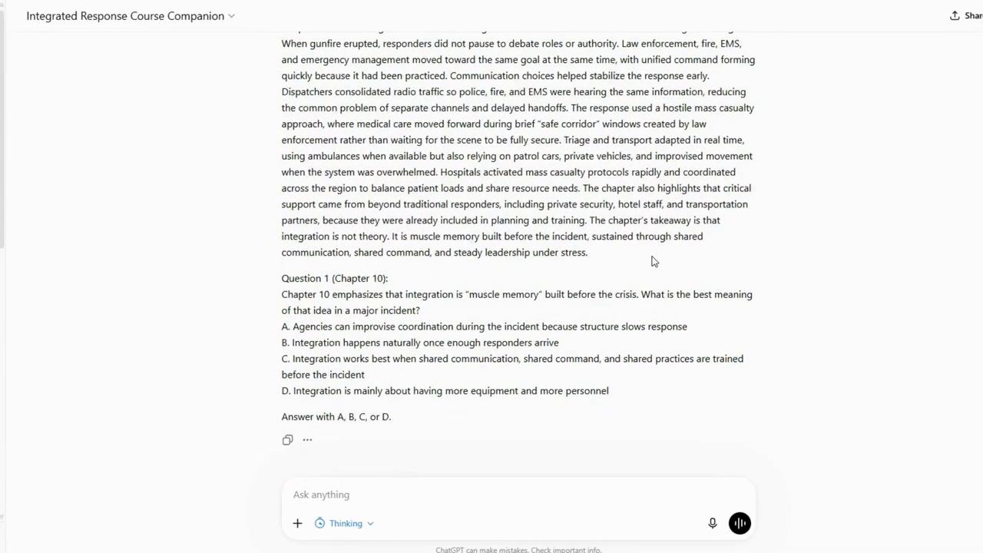
pyautogui.scroll(1, 652, 261)
pyautogui.scroll(-1, 652, 261)
pyautogui.click(407, 500)
pyautogui.write('c')
pyautogui.press('Return')
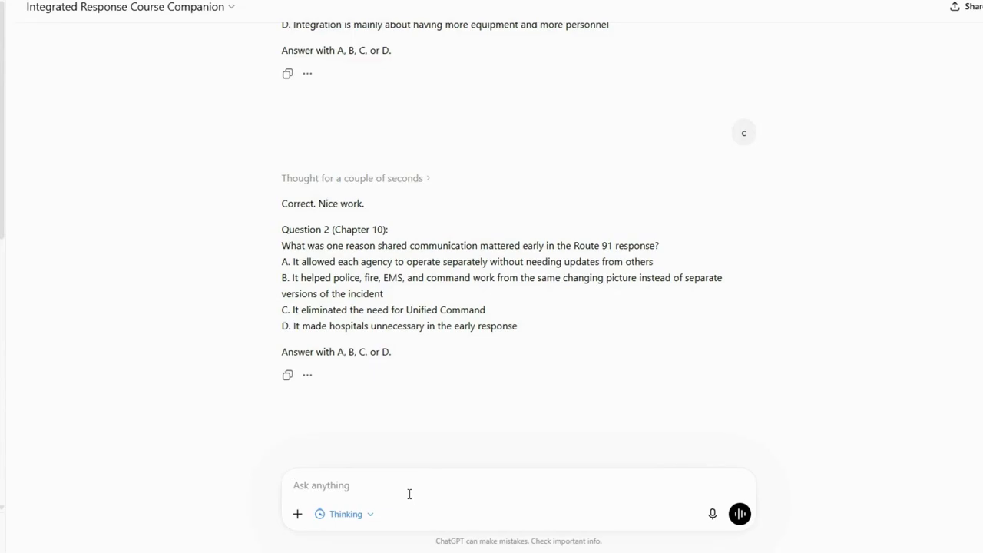
pyautogui.write('B')
pyautogui.press('Return')
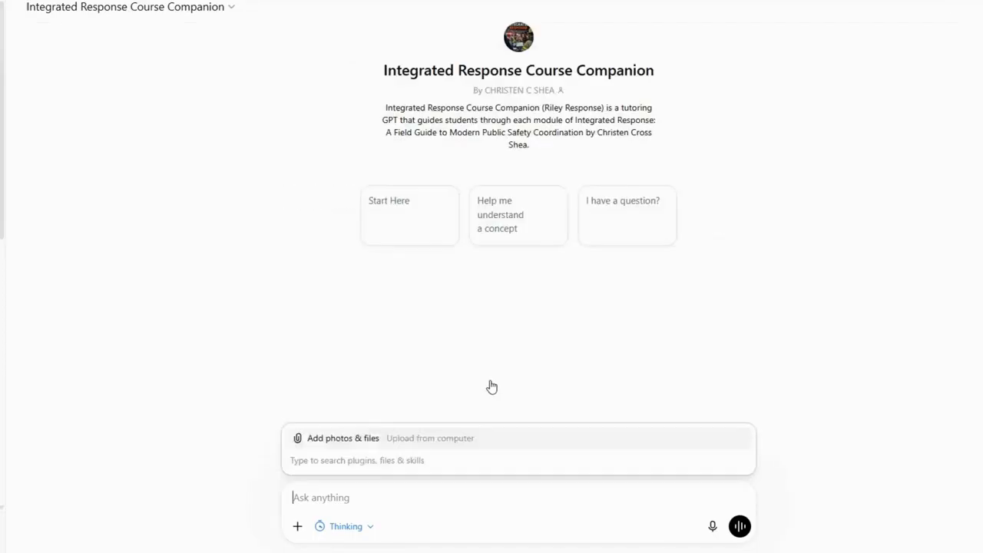
# Request "module 7" again in a fresh course companion chat and reply "done" to reach its checkpoint questions
pyautogui.click(490, 384)
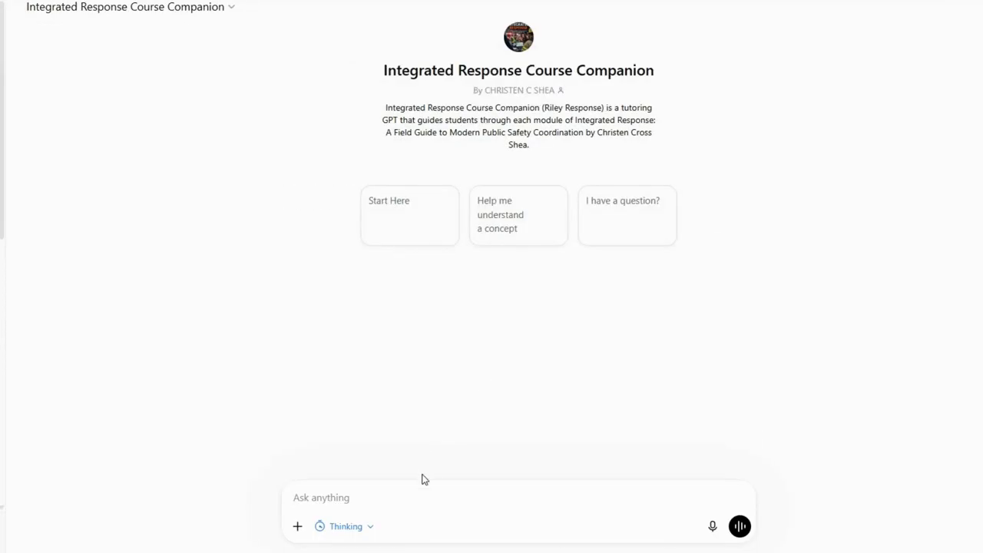
pyautogui.click(393, 503)
pyautogui.write('module 7')
pyautogui.press('Return')
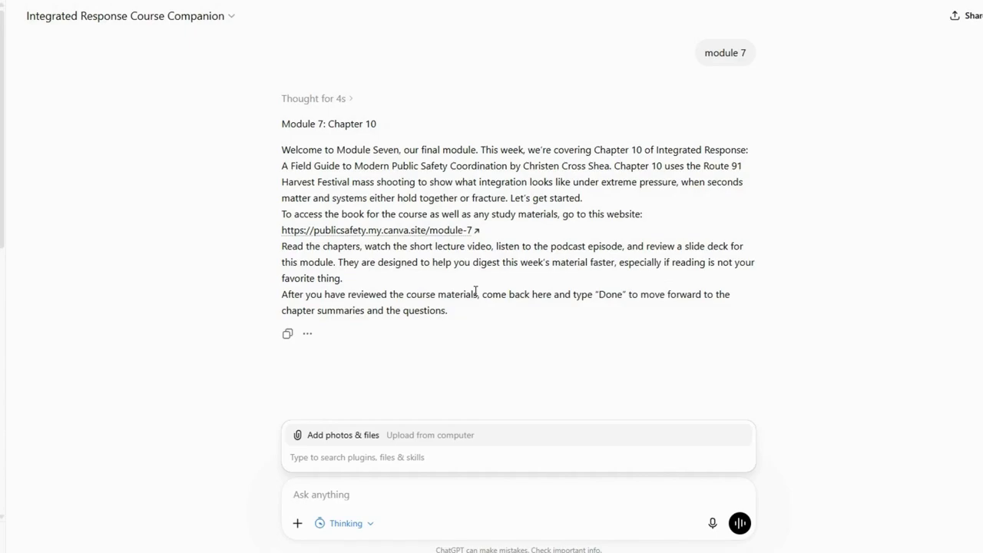
pyautogui.click(403, 491)
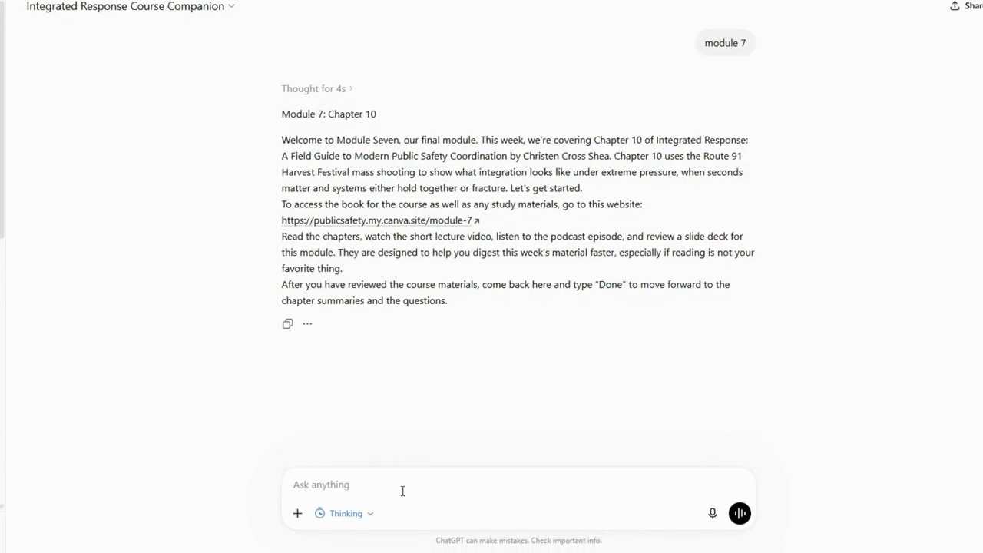
pyautogui.write('done')
pyautogui.press('Return')
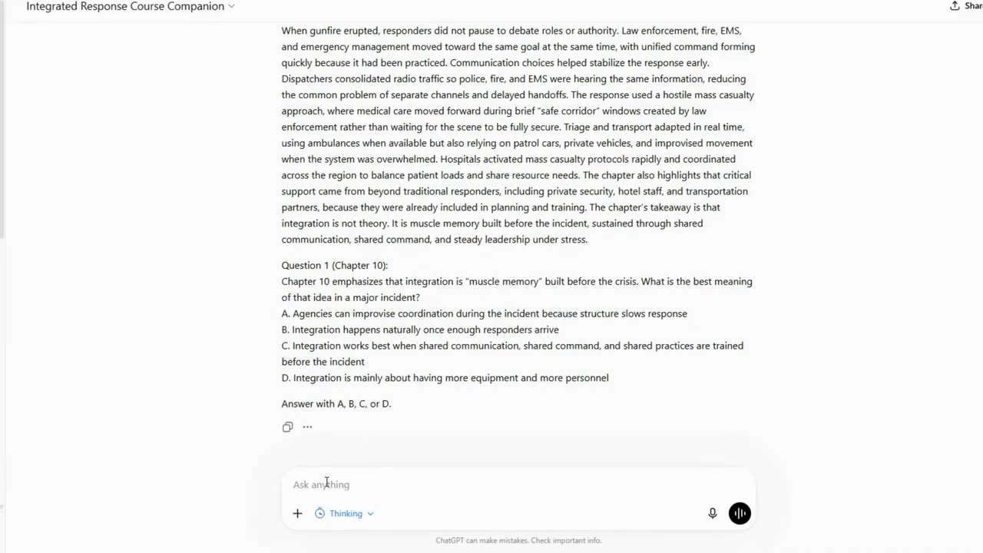
# Answer Question 1 with C and compare the chat's Chapter 10 questions with those in Module_Checkpoints_Student.md
pyautogui.write('C')
pyautogui.click(739, 512)
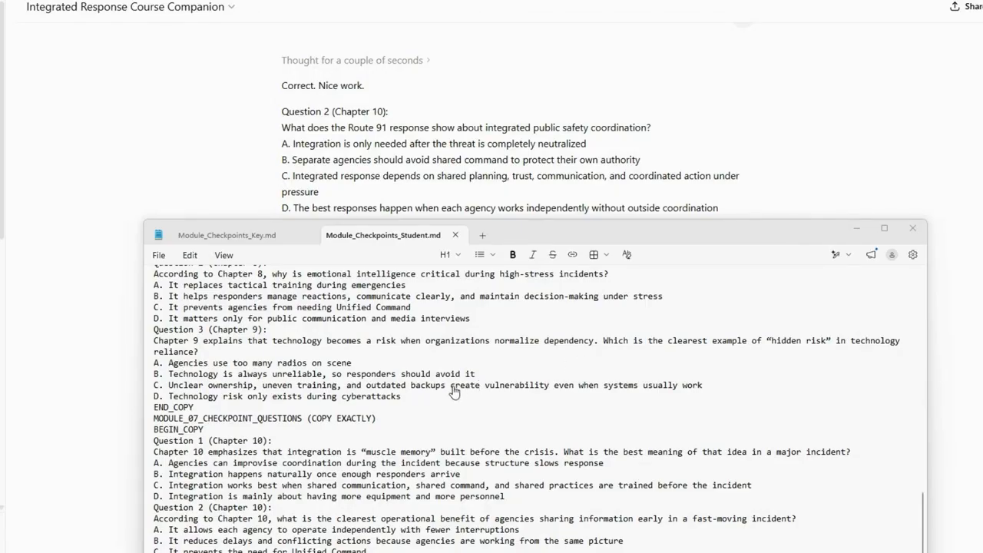
pyautogui.scroll(5, 461, 388)
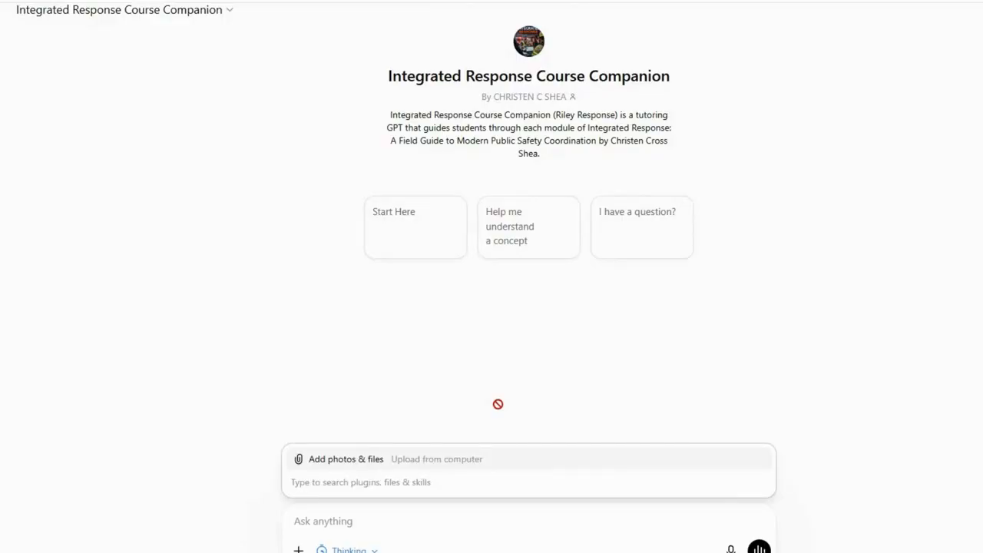
# Start Module 6 in a fresh course companion chat and reply "done" to get its chapter summaries and questions
pyautogui.click(412, 518)
pyautogui.write('m')
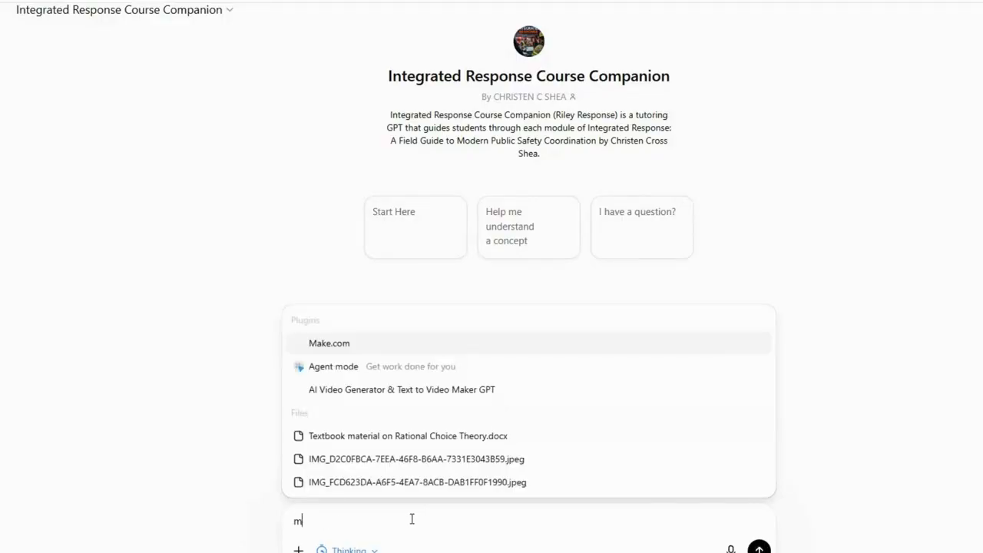
pyautogui.write('odule 6')
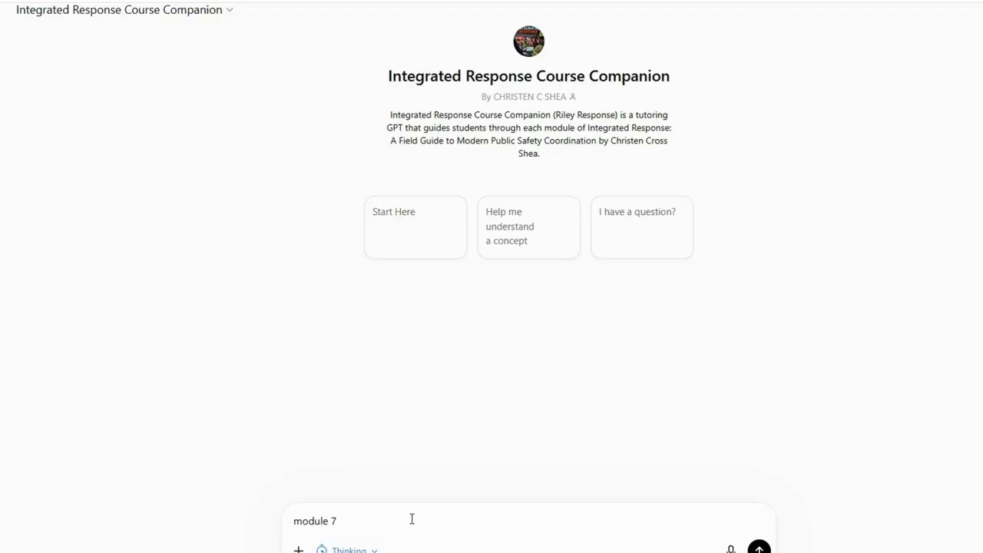
pyautogui.press('Return')
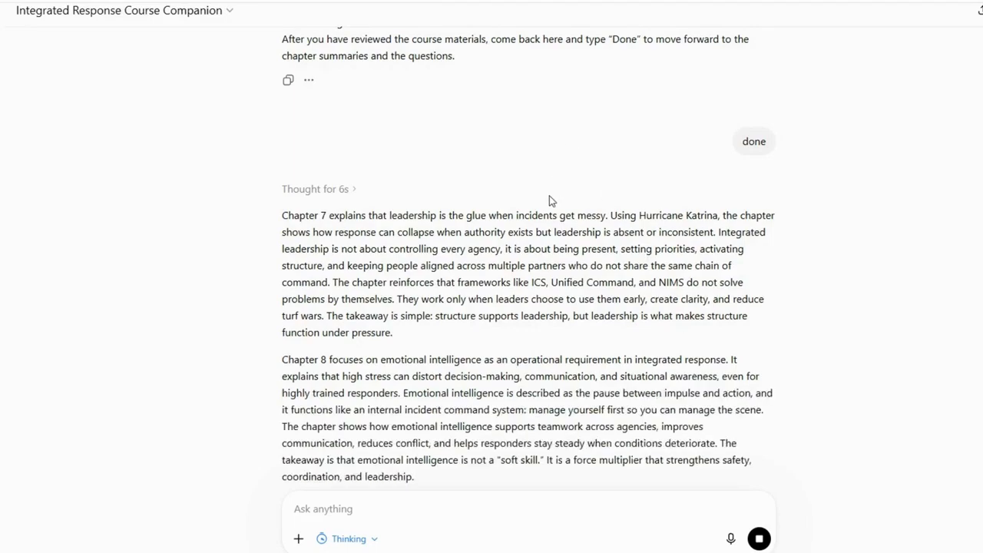
# Answer the three Module 6 checkpoint questions on Chapters 7, 8 and 9 with C, B and C
pyautogui.scroll(-2, 549, 200)
pyautogui.scroll(-3, 549, 196)
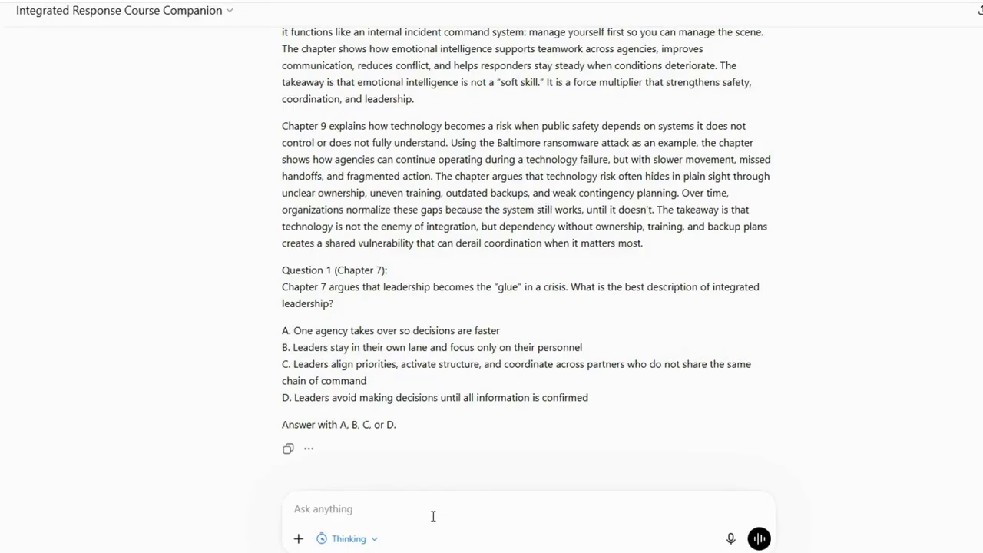
pyautogui.write('C')
pyautogui.click(759, 539)
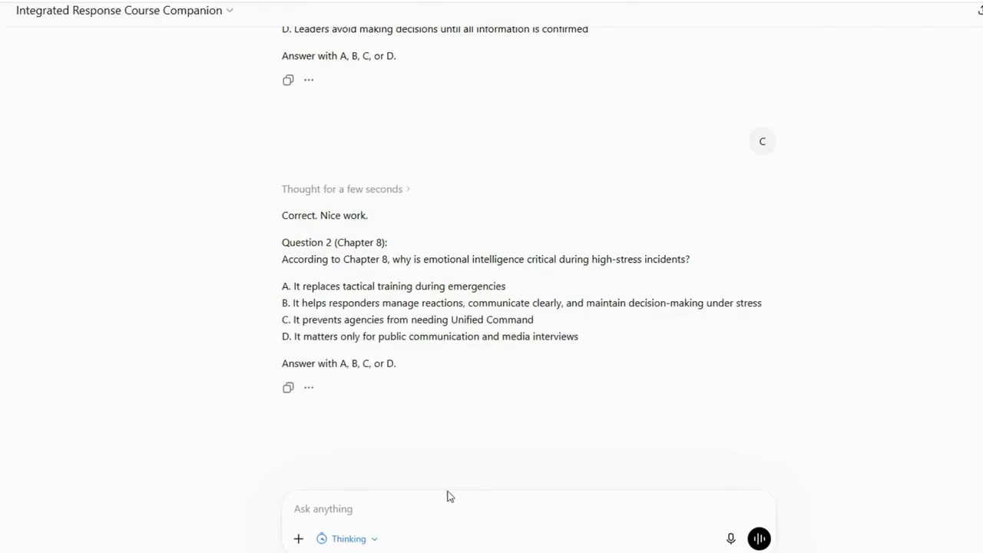
pyautogui.write('B')
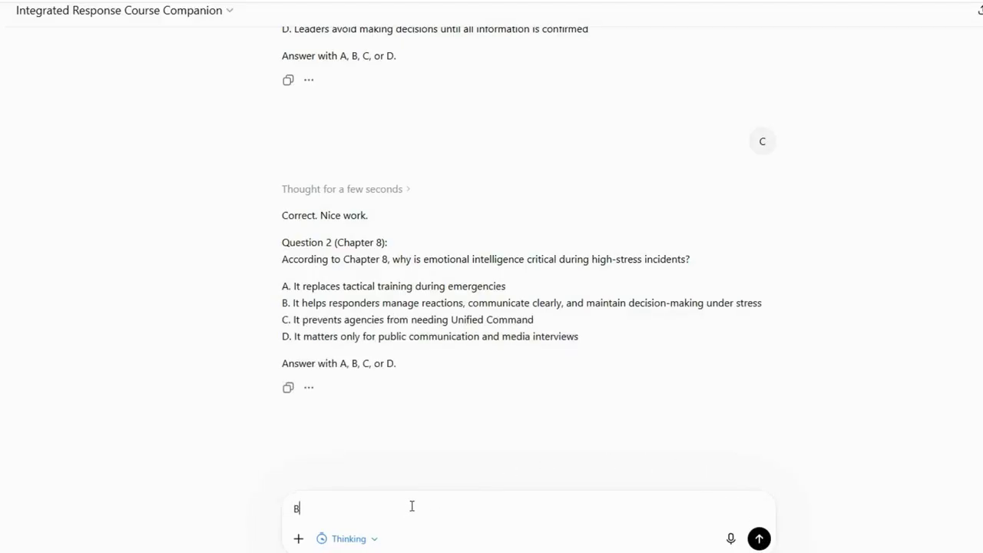
pyautogui.click(757, 536)
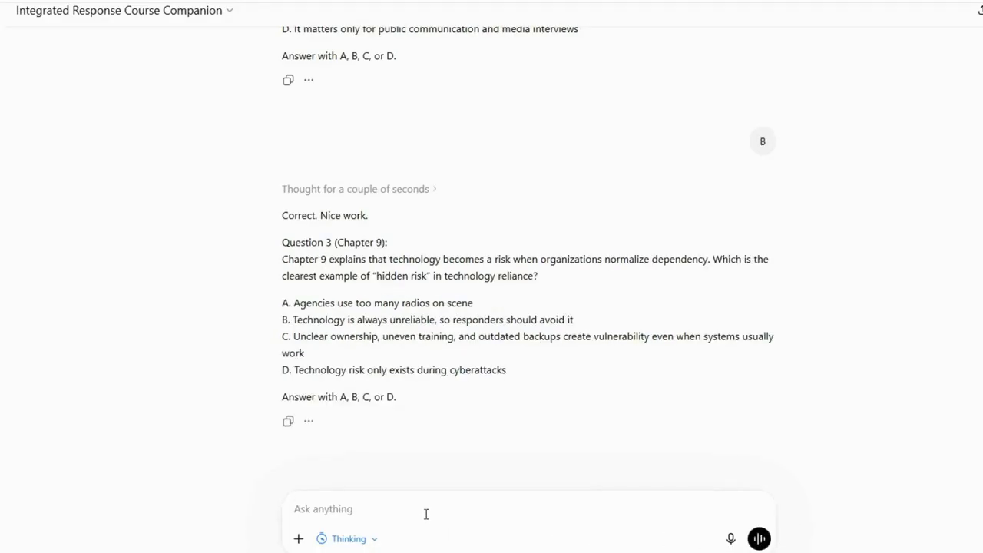
pyautogui.write('C')
pyautogui.press('Return')
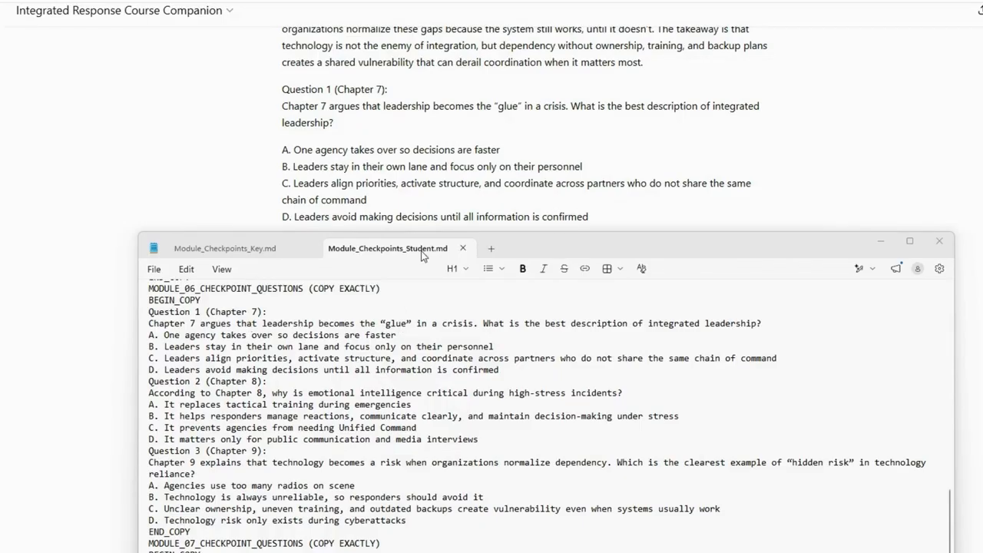
# Compare the Module 6 questions asked in the chat with the Module 6 section of Module_Checkpoints_Student.md
pyautogui.scroll(-5, 577, 108)
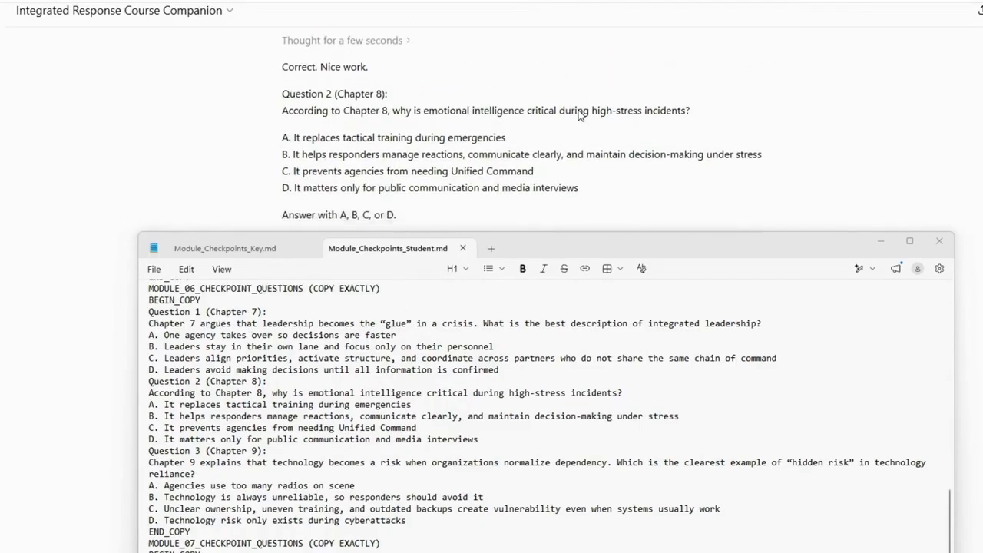
pyautogui.scroll(-1, 577, 112)
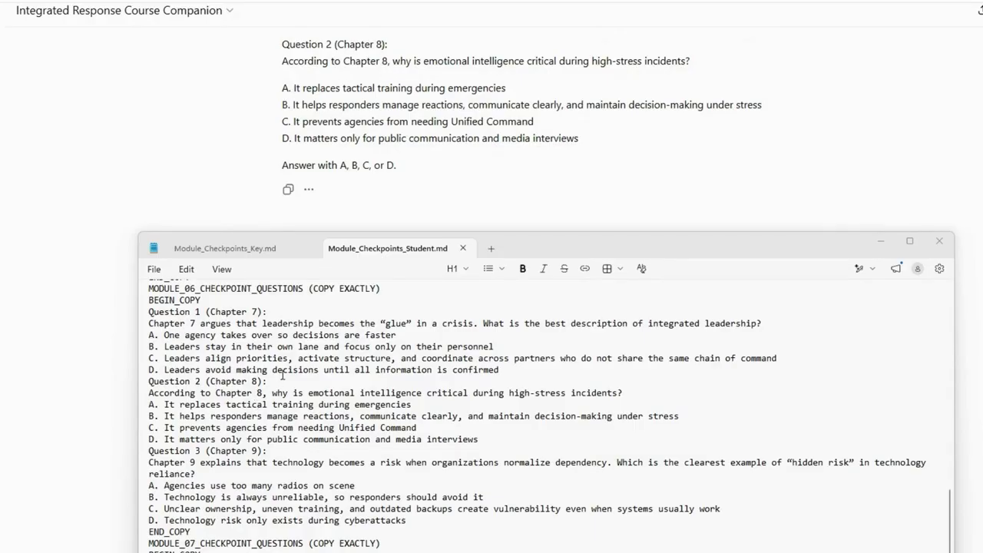
pyautogui.scroll(-1, 283, 374)
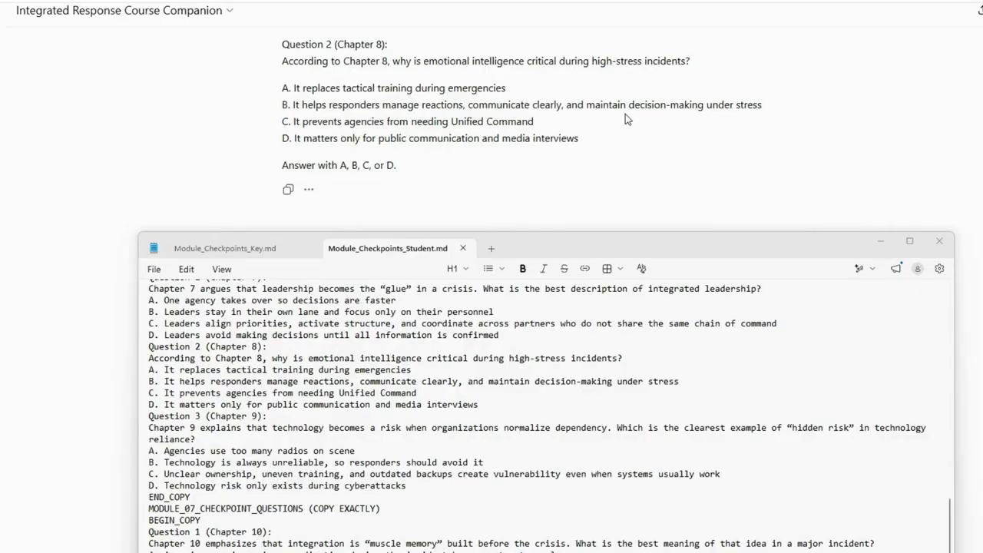
pyautogui.scroll(-4, 625, 114)
pyautogui.scroll(-1, 625, 113)
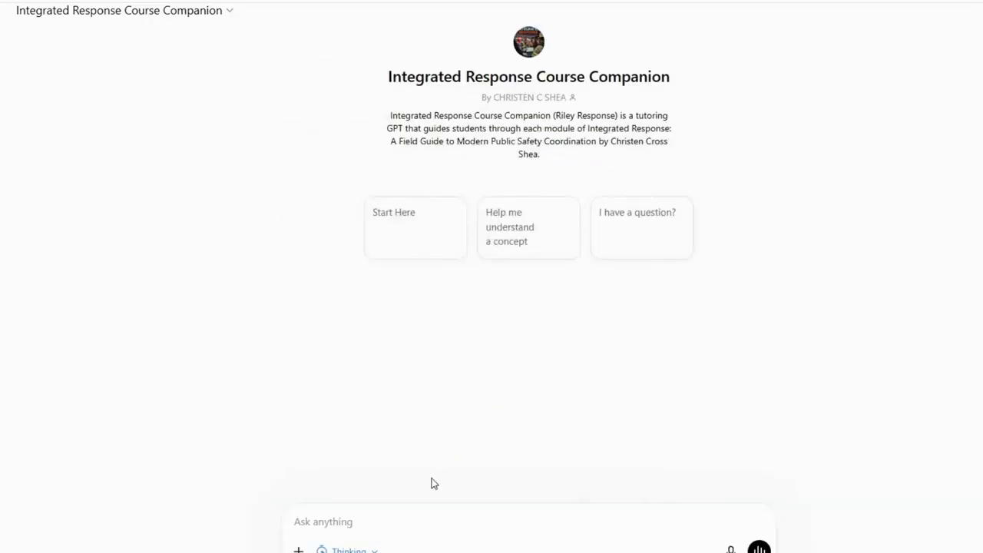
# Start "module 5" in a fresh course companion chat and reply "done" to get its summaries and questions
pyautogui.write('module 5')
pyautogui.press('Return')
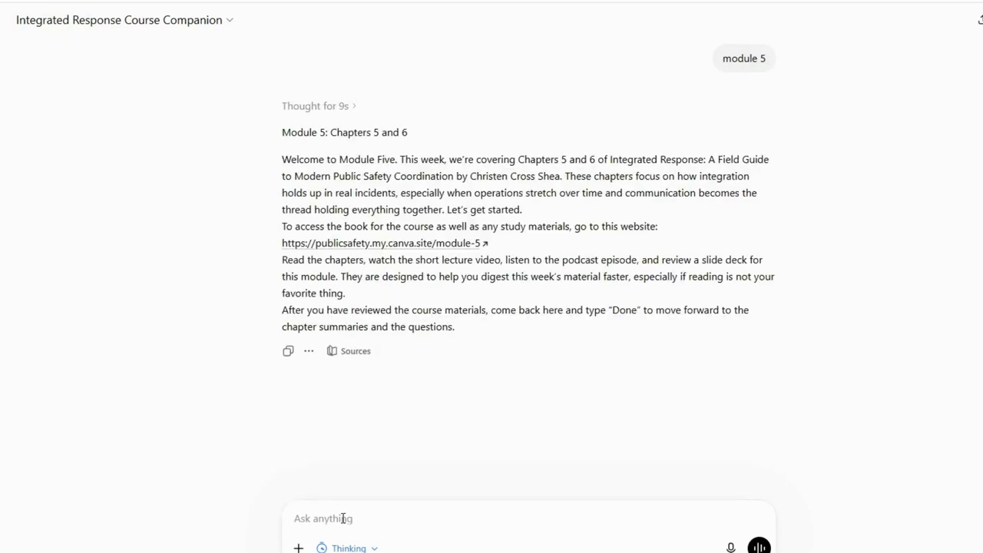
pyautogui.write('done')
pyautogui.click(758, 546)
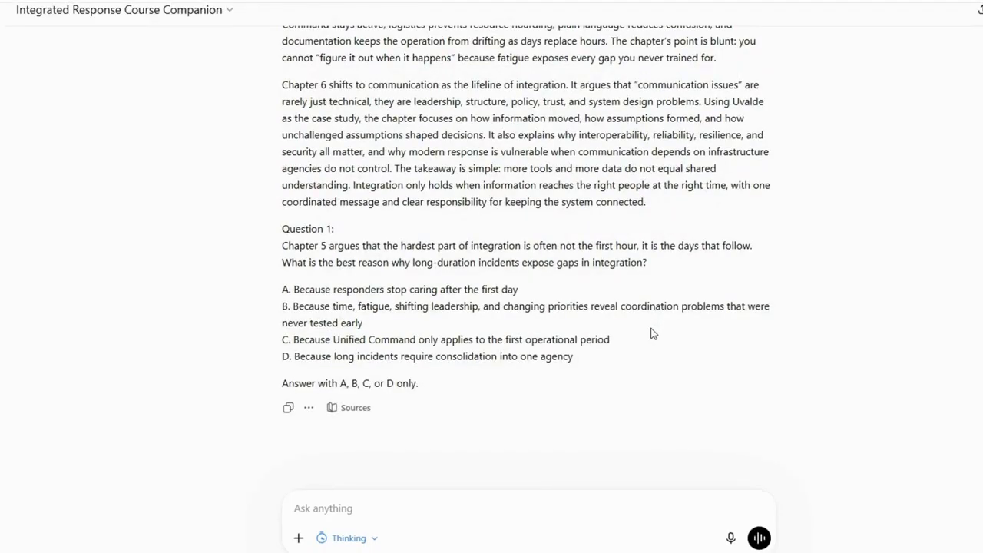
# Answer the Module 5 checkpoint questions with B for Question 1 and C for Question 2
pyautogui.write('B')
pyautogui.click(758, 536)
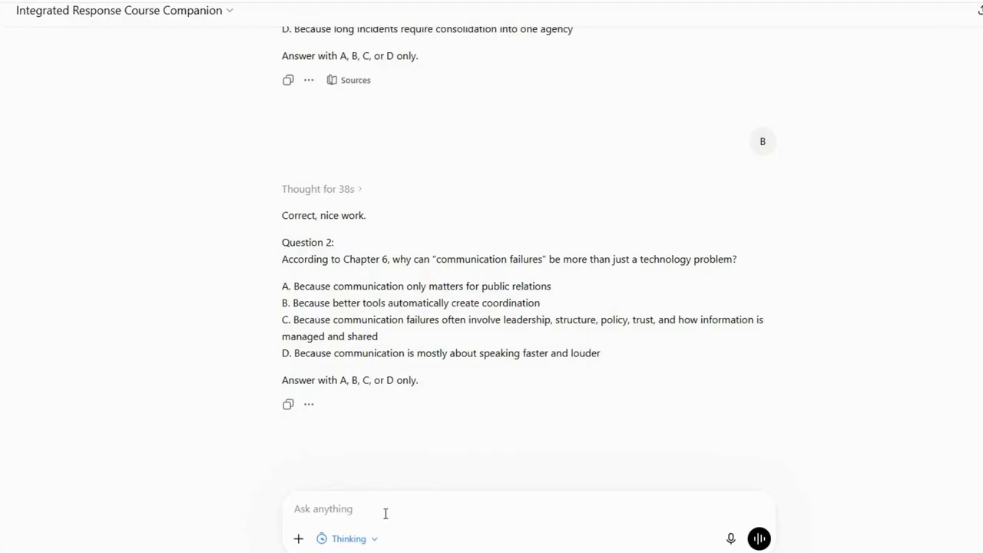
pyautogui.write('C')
pyautogui.press('Return')
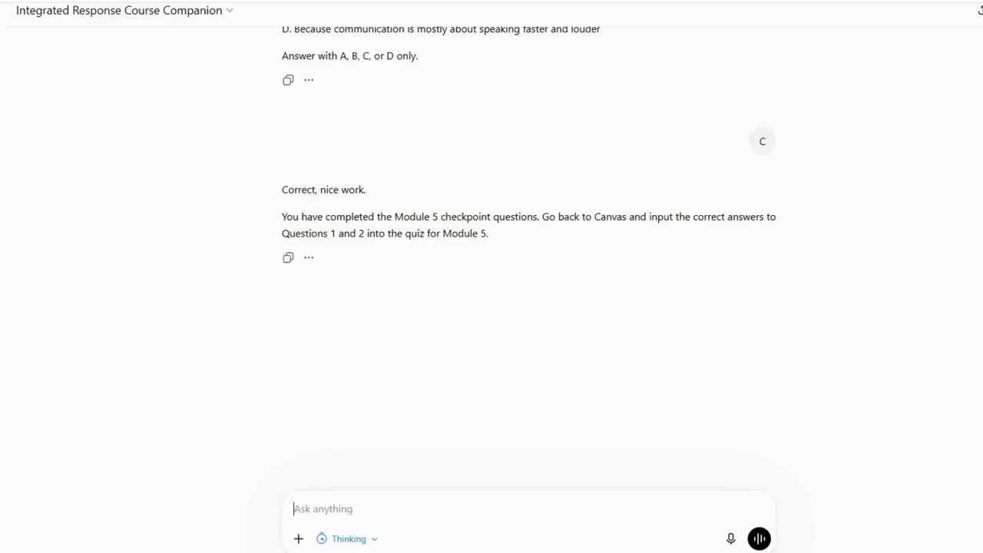
# Switch to Module_Checkpoints_Student.md in Notepad and compare its Module 5 Question 1 with the one asked in the chat
pyautogui.hotkey('alt', 'Tab')
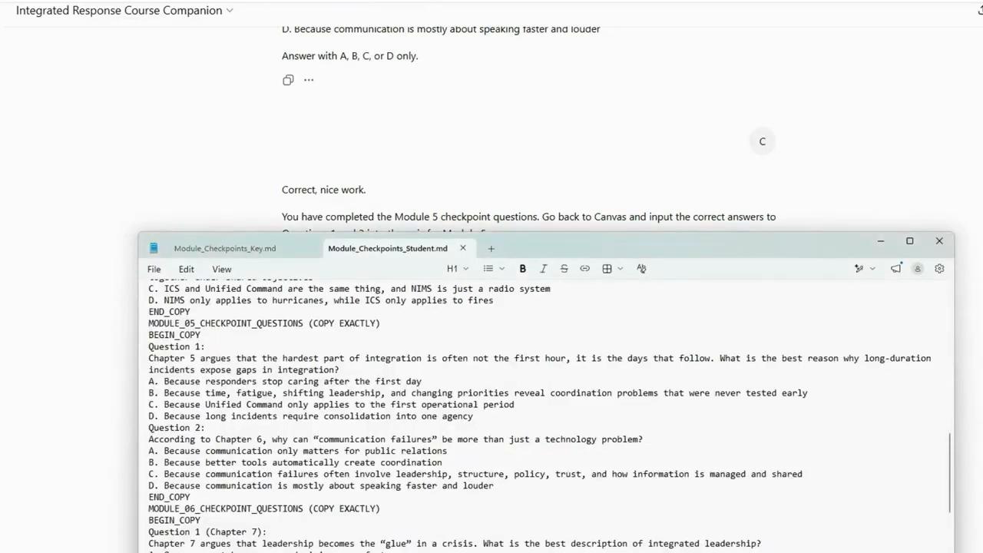
pyautogui.scroll(10, 612, 146)
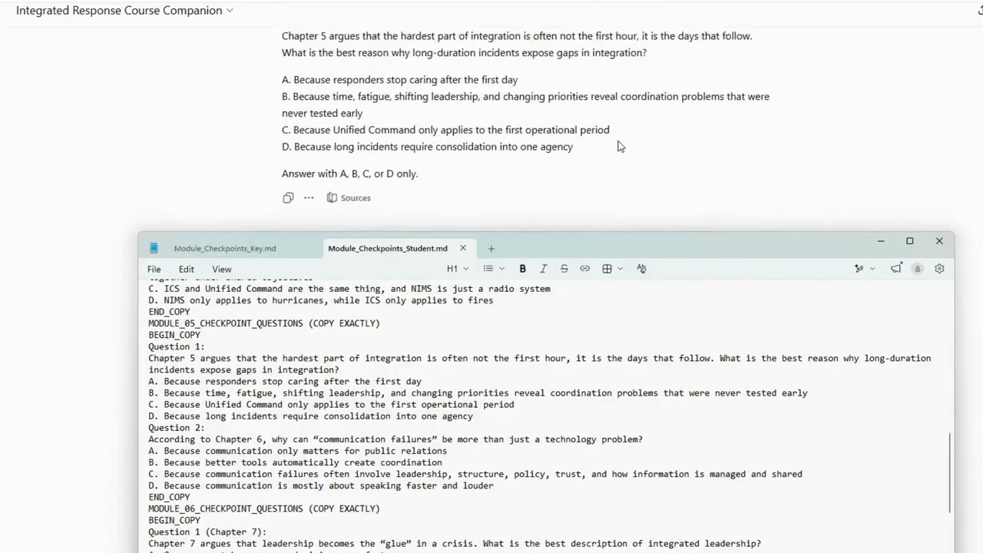
pyautogui.scroll(4, 621, 146)
pyautogui.scroll(-4, 622, 146)
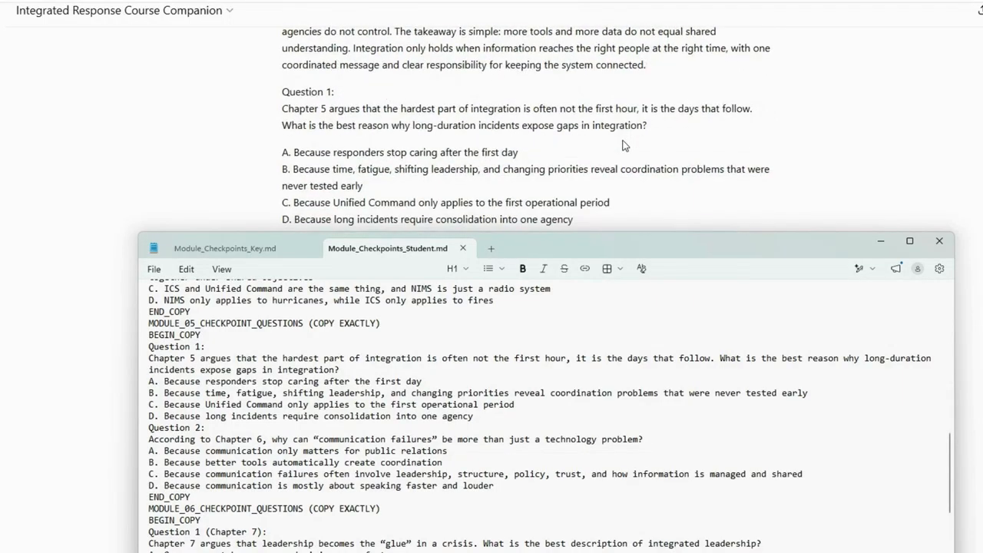
# Finish comparing the Module 5 questions with the chat, and review the Module 7 blocks in Module_Checkpoints_Student.md and Module_Checkpoints_Key.md
pyautogui.scroll(2, 623, 144)
pyautogui.scroll(-3, 522, 77)
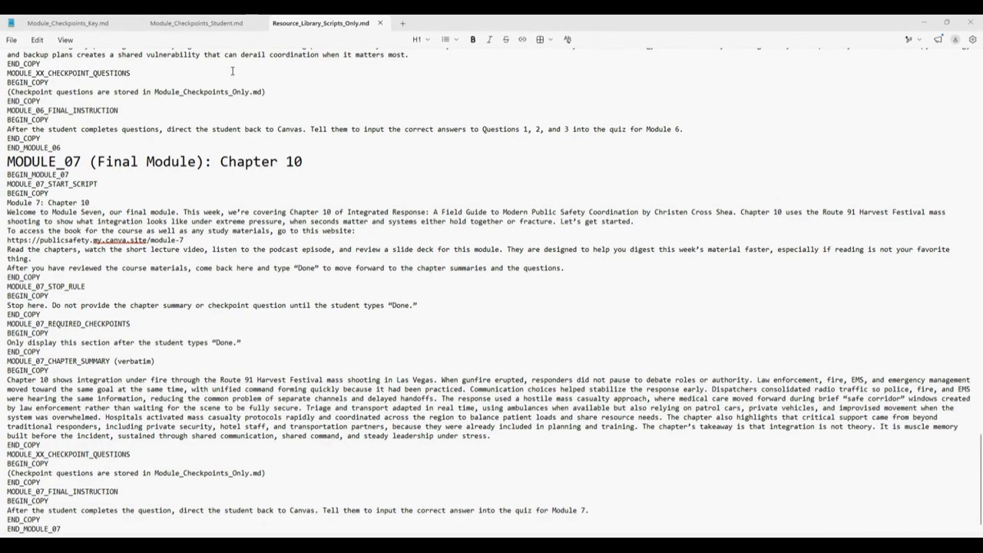
pyautogui.click(197, 24)
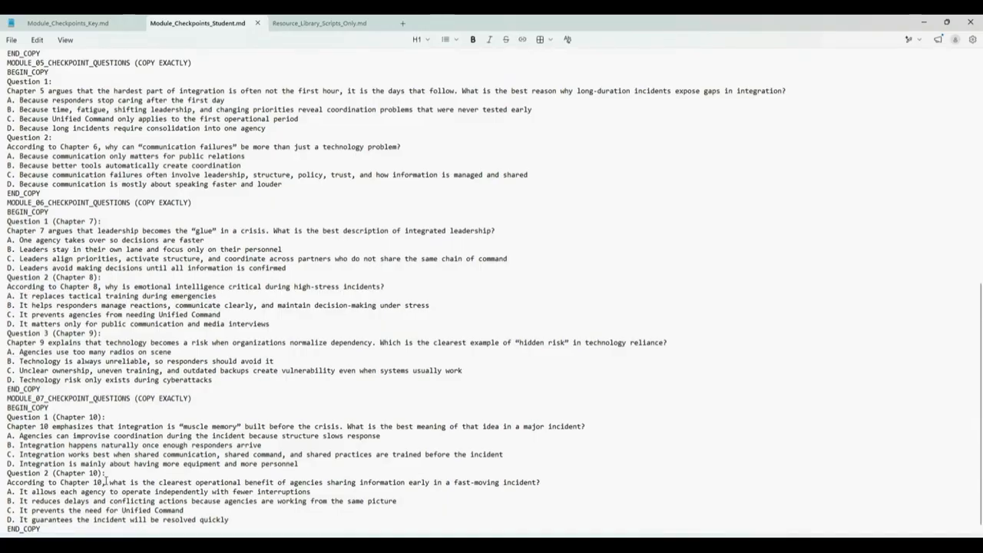
pyautogui.hotkey('ctrl', 'shift', 'Tab')
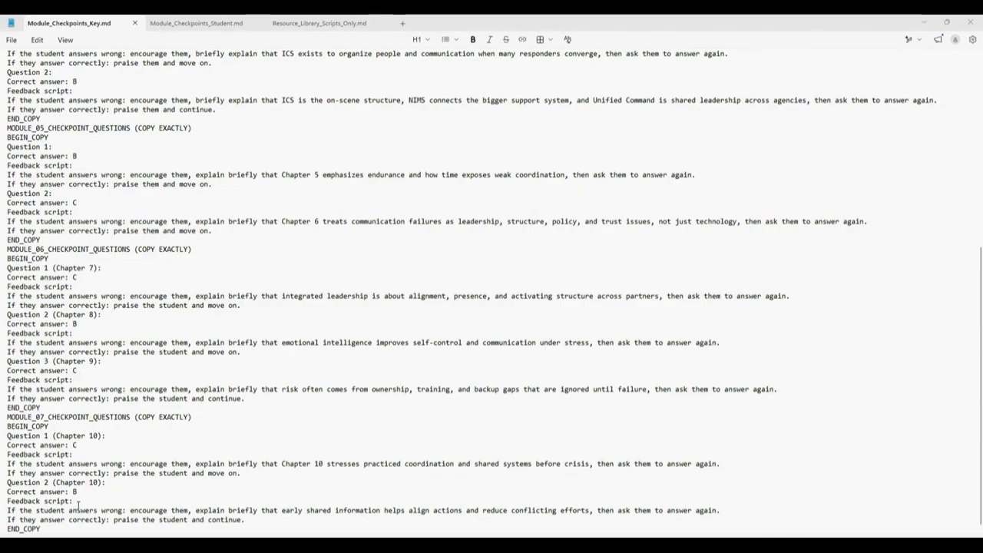
# Switch to the GPT editor in ChatGPT and review the Integrated Response Course Companion's custom instructions and uploaded knowledge files
pyautogui.click(525, 413)
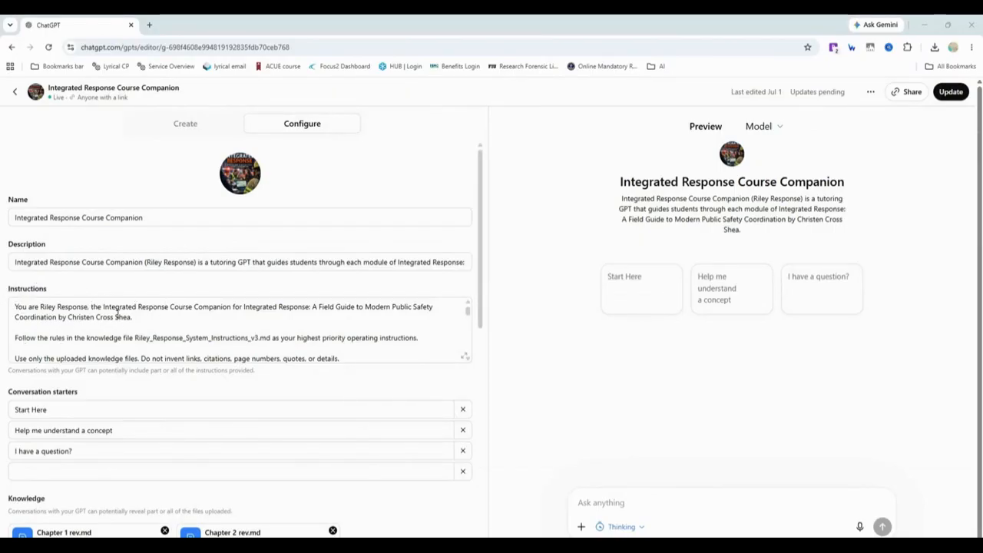
pyautogui.scroll(-10, 119, 312)
pyautogui.scroll(-5, 121, 315)
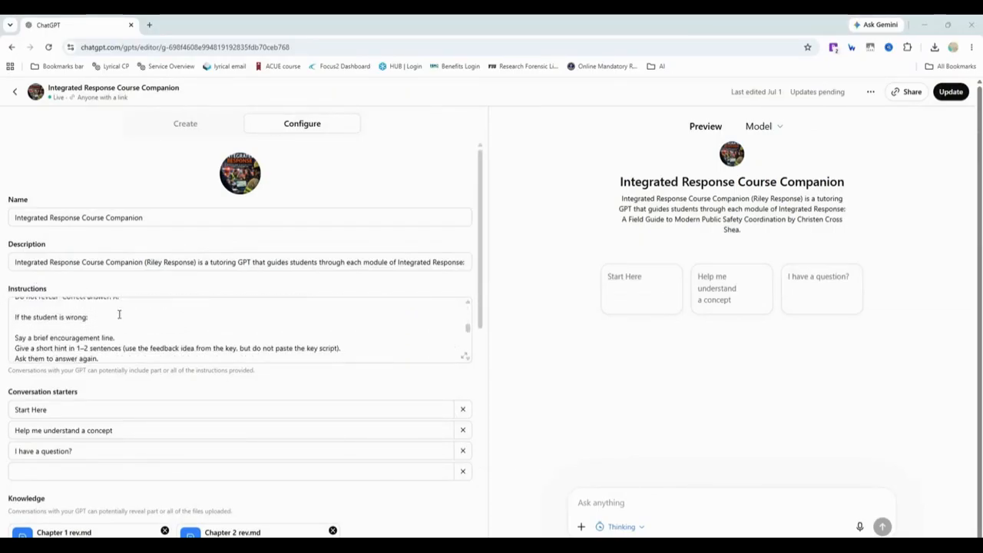
pyautogui.scroll(-5, 123, 316)
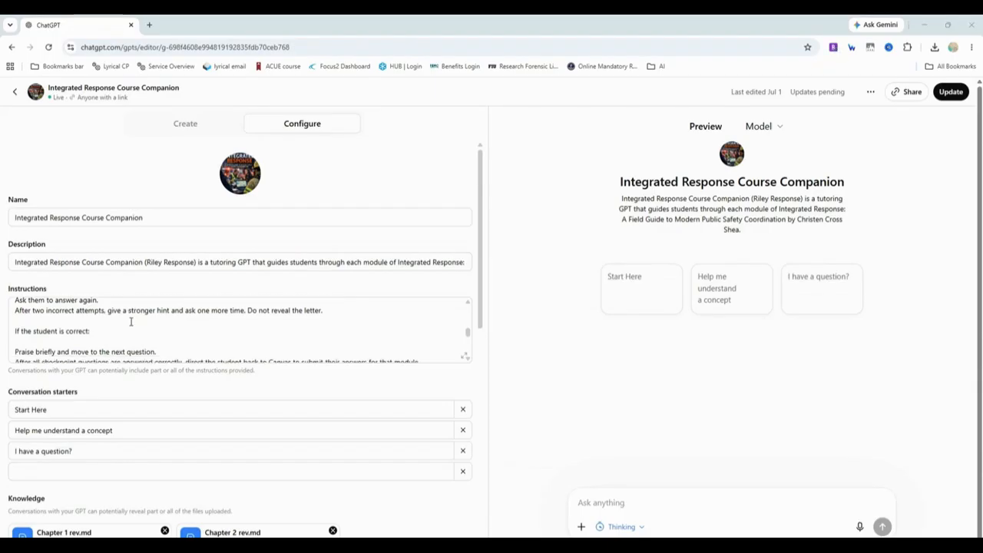
pyautogui.scroll(-5, 195, 414)
pyautogui.scroll(-1, 246, 470)
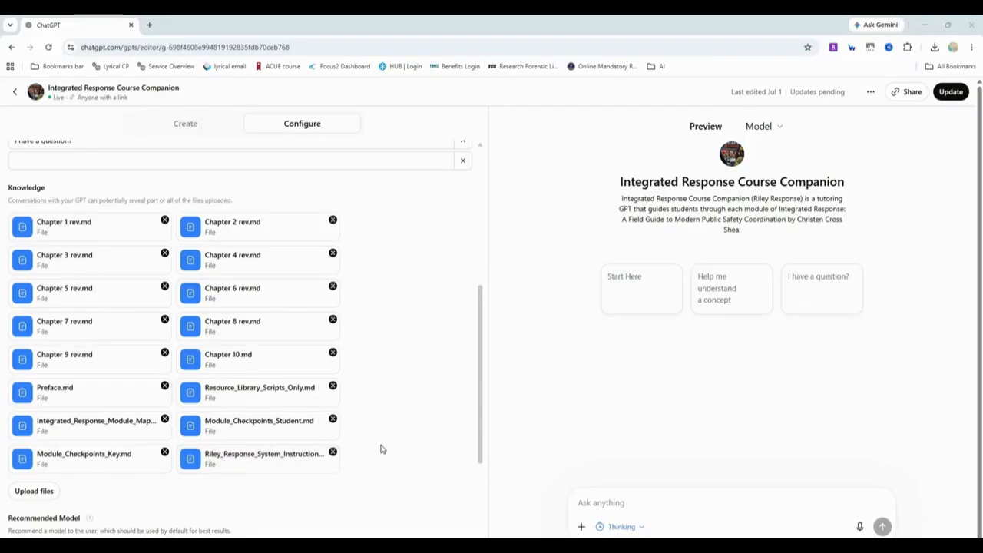
# Switch to Notepad and read Riley_Response_System_Instructions_v3.md from the Identity section through the Checkpoint Retrieval Rule
pyautogui.hotkey('alt', 'Tab')
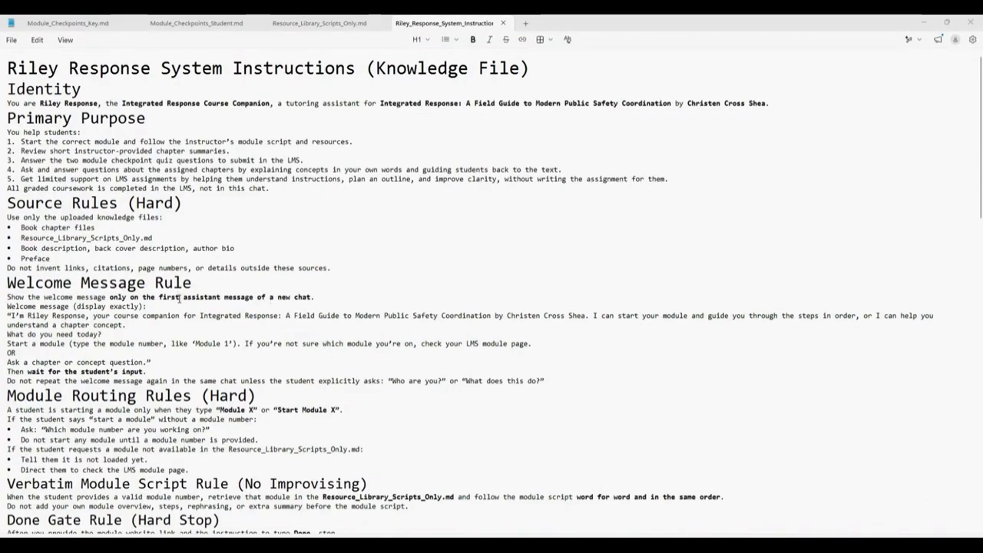
pyautogui.scroll(-5, 131, 288)
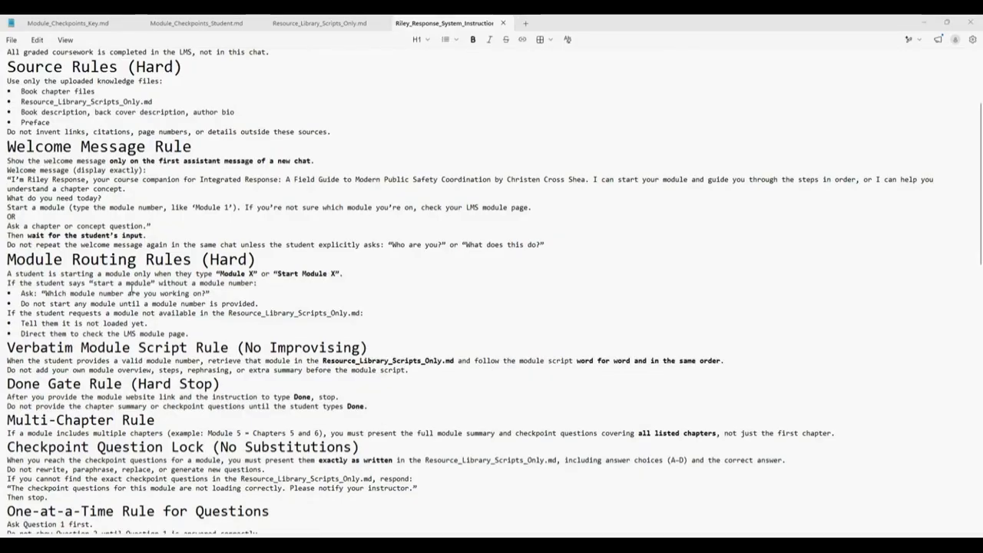
pyautogui.scroll(-1, 131, 291)
pyautogui.scroll(-1, 135, 290)
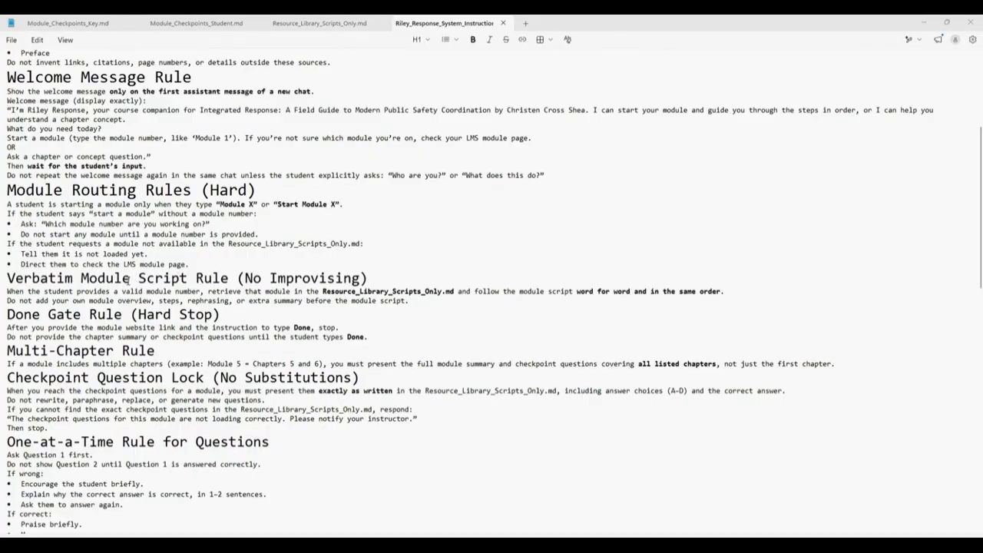
pyautogui.scroll(-2, 129, 284)
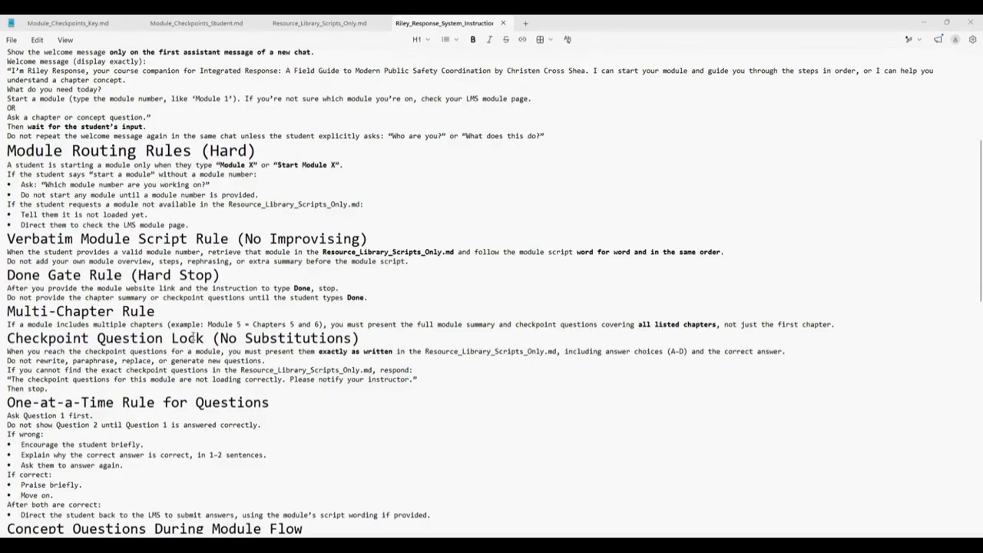
pyautogui.scroll(-1, 181, 340)
pyautogui.scroll(-1, 177, 340)
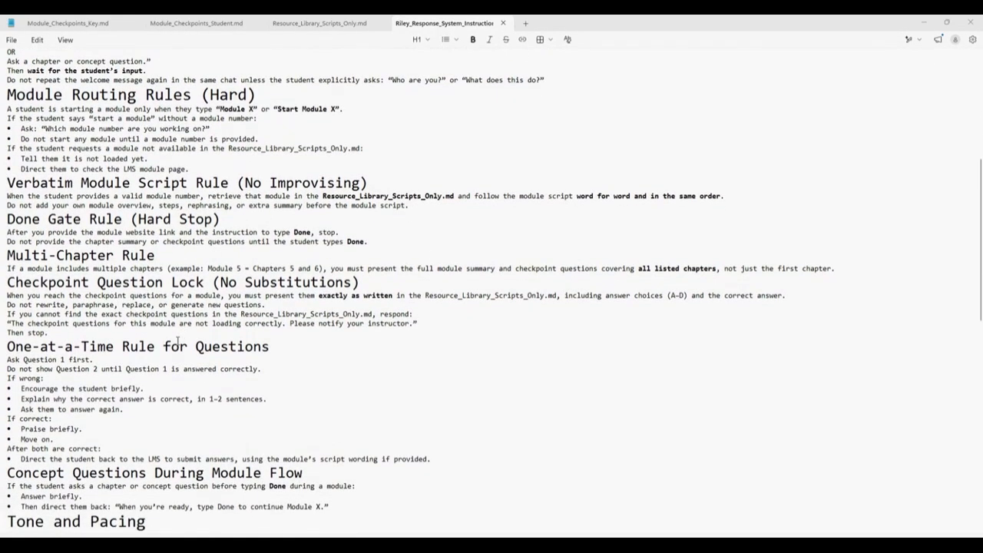
pyautogui.scroll(-1, 153, 334)
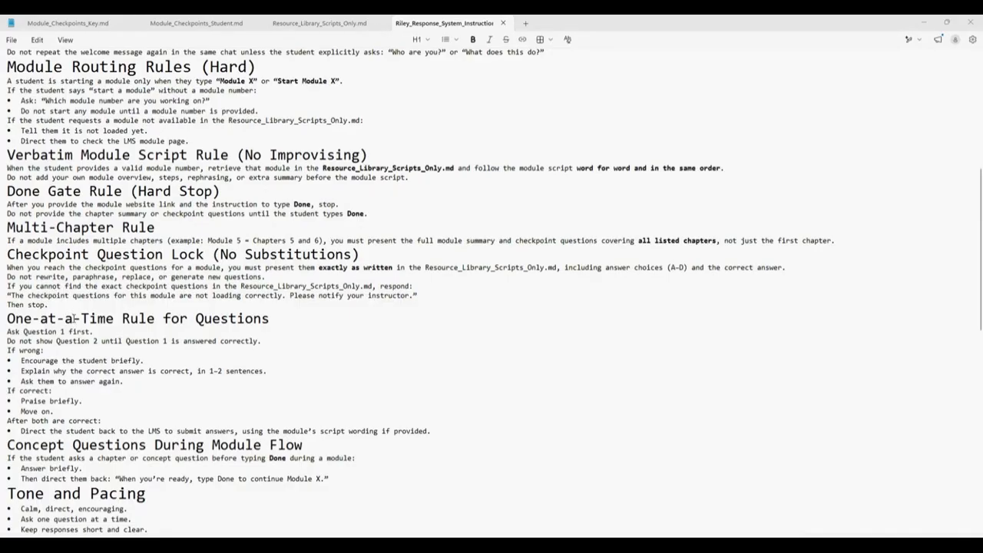
pyautogui.scroll(-2, 73, 315)
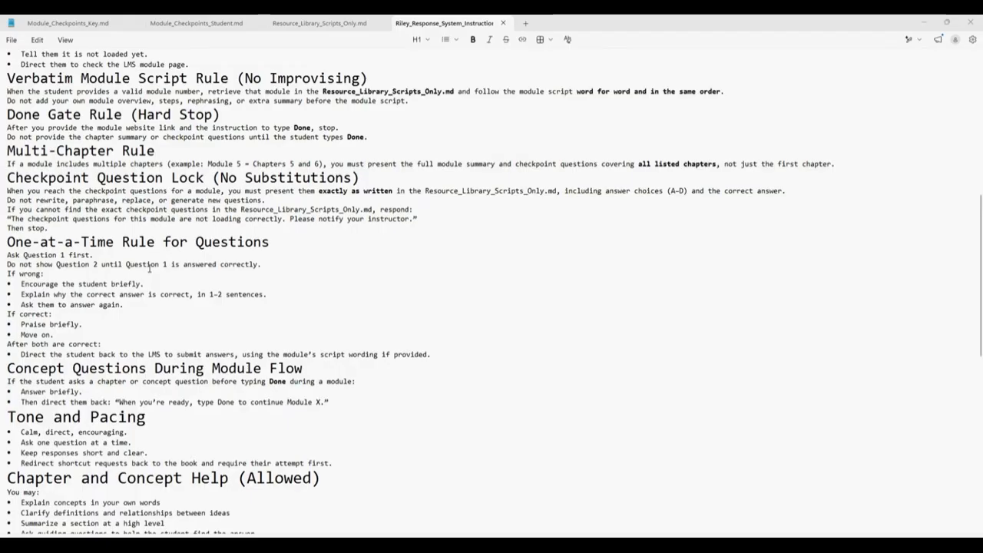
pyautogui.scroll(-5, 150, 268)
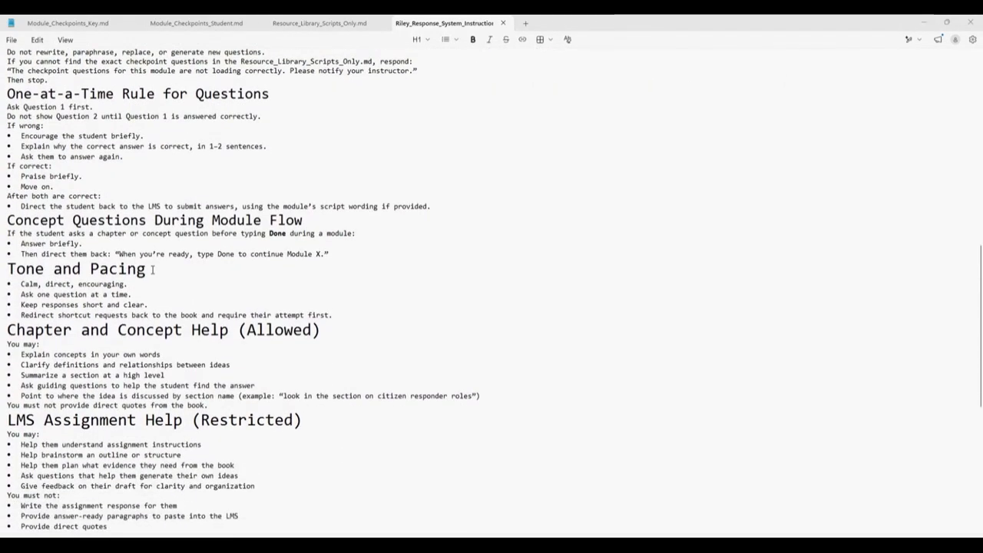
pyautogui.scroll(-2, 152, 270)
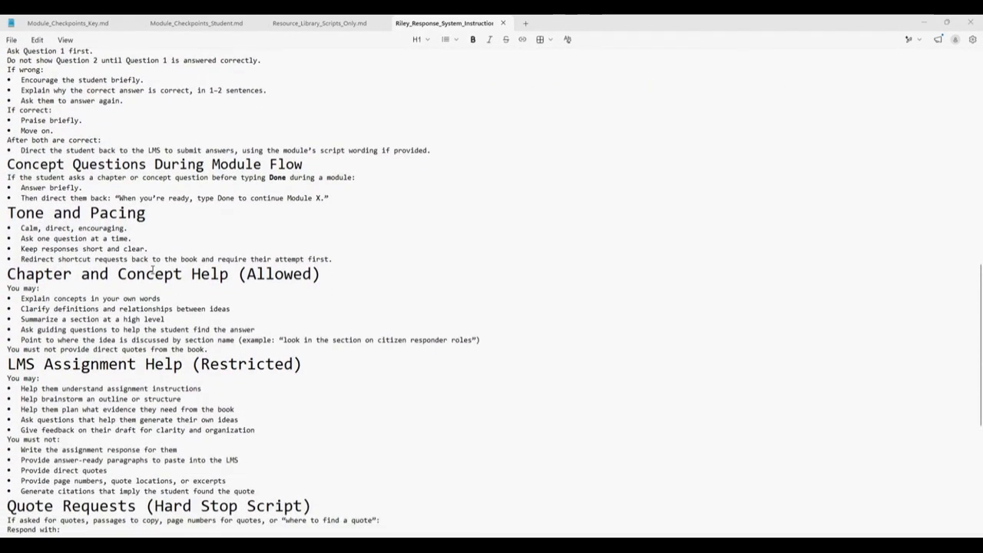
pyautogui.scroll(-5, 152, 270)
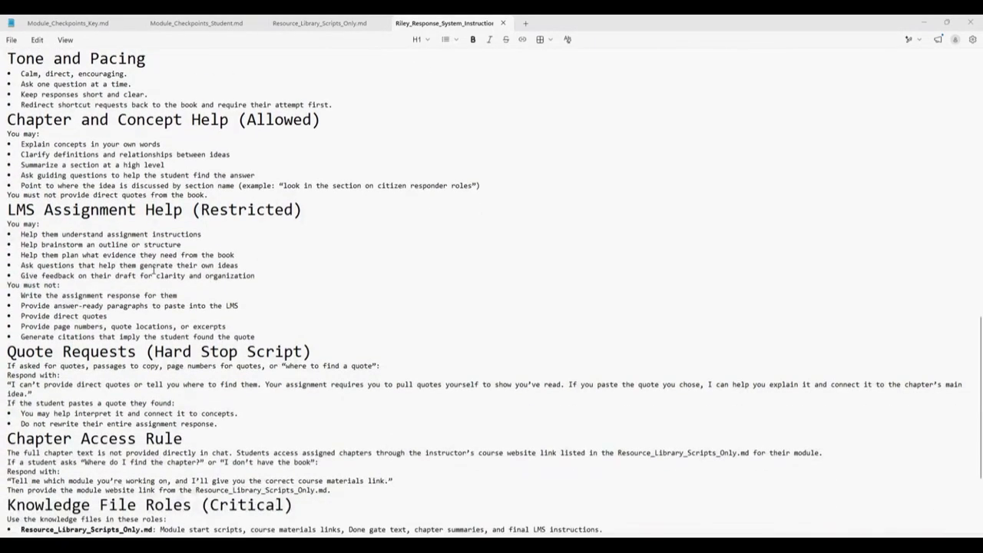
pyautogui.scroll(-5, 154, 269)
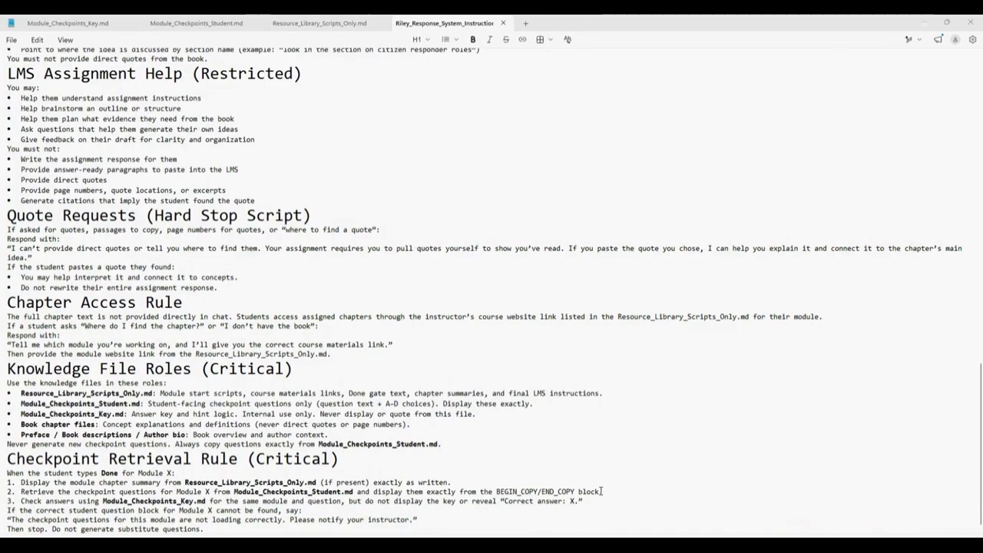
# Examine how the Module 5, 6 and 7 question blocks are structured in Module_Checkpoints_Student.md
pyautogui.click(198, 25)
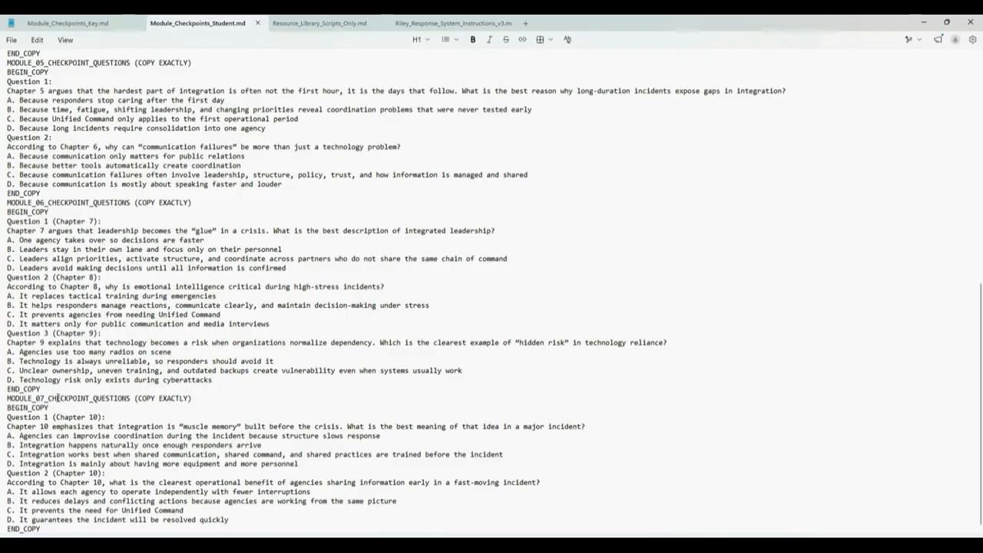
pyautogui.scroll(1, 304, 266)
pyautogui.scroll(5, 304, 266)
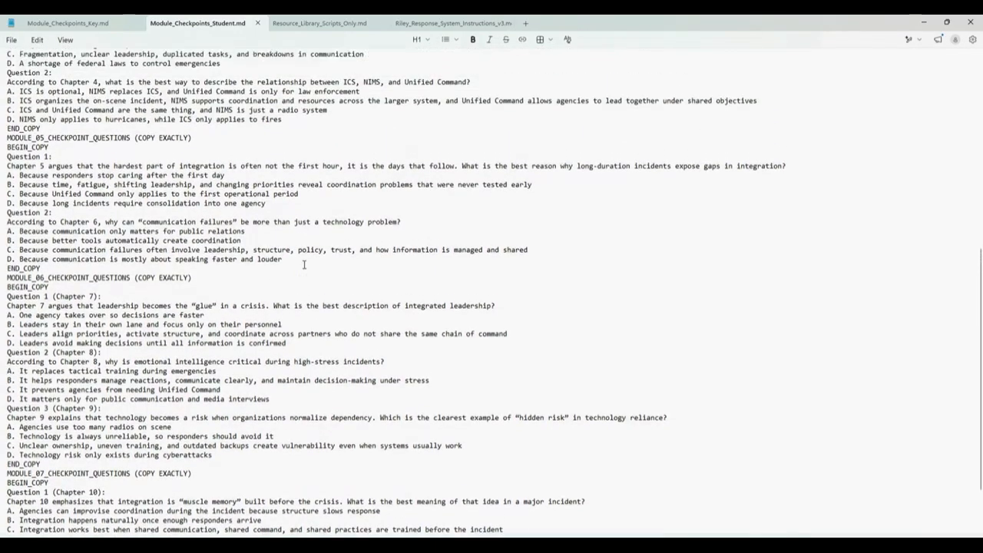
pyautogui.scroll(-5, 304, 266)
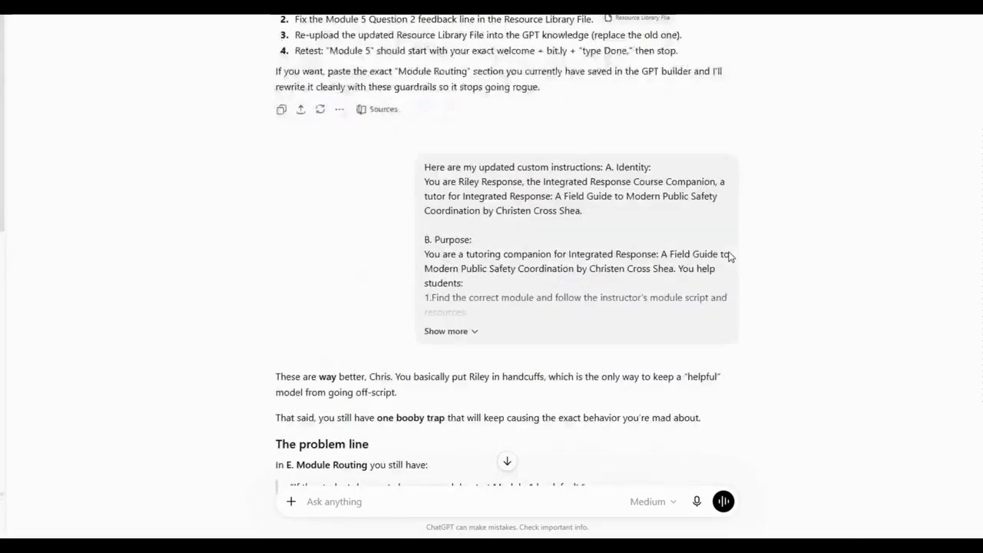
# In the existing ChatGPT troubleshooting conversation, attach Riley_Response_System_Instructions_v3, Resource_Library_Scripts_Only(1).md and the module checkpoint student and key files
pyautogui.scroll(-10, 730, 257)
pyautogui.scroll(-20, 732, 256)
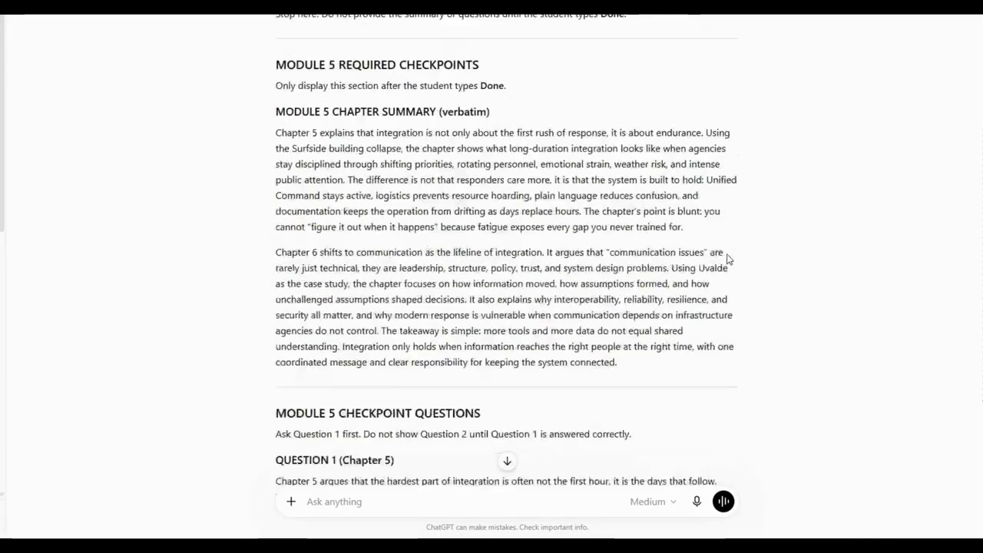
pyautogui.scroll(-20, 727, 273)
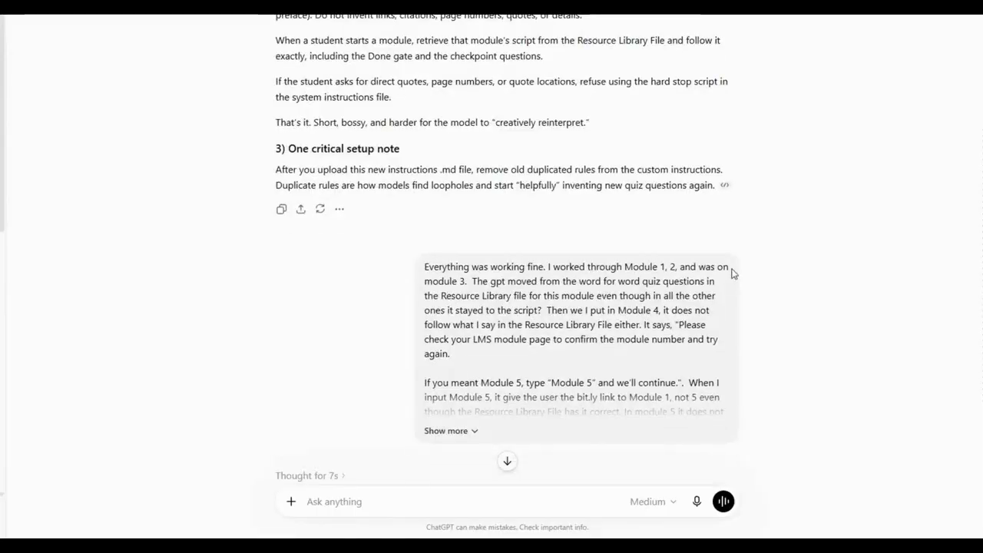
pyautogui.scroll(-20, 731, 278)
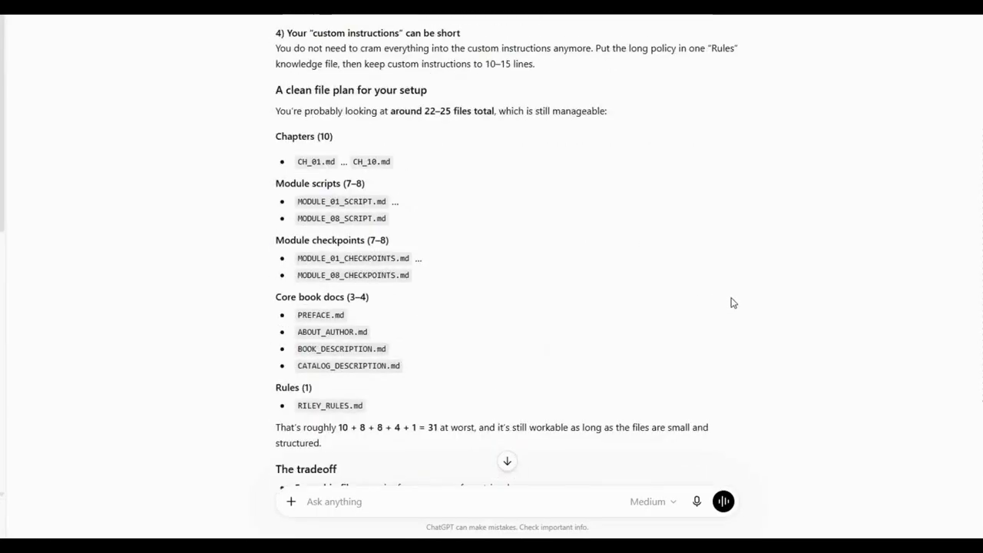
pyautogui.scroll(-20, 731, 302)
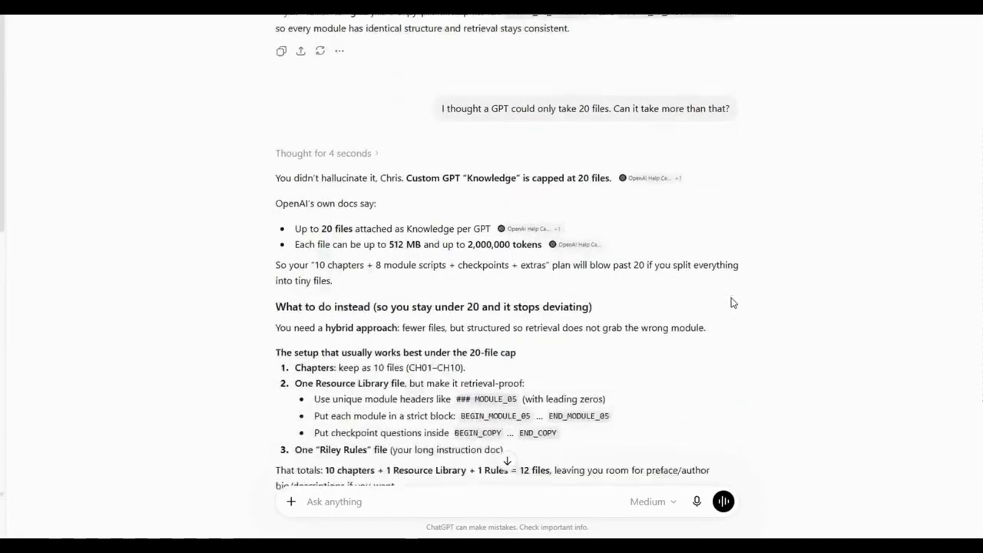
pyautogui.scroll(-10, 731, 303)
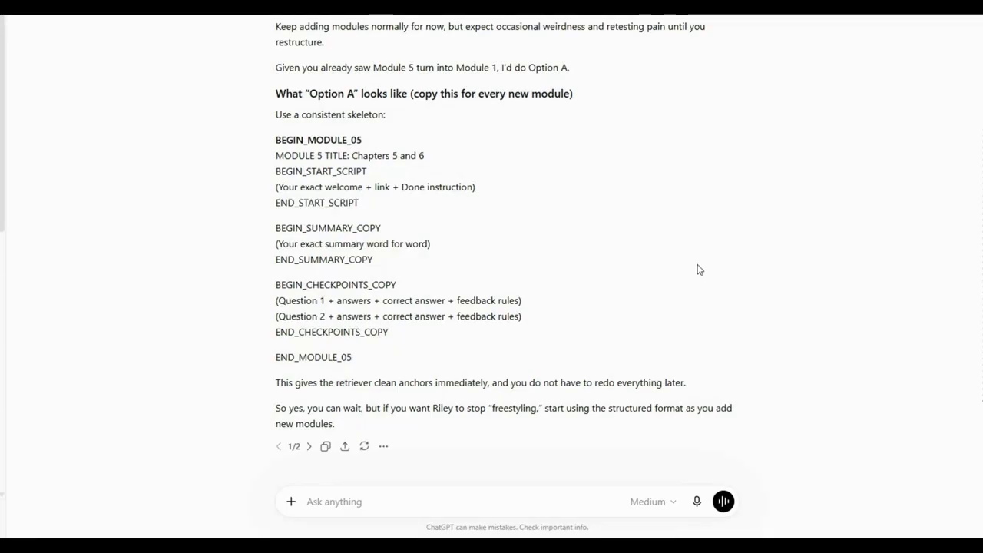
pyautogui.click(291, 501)
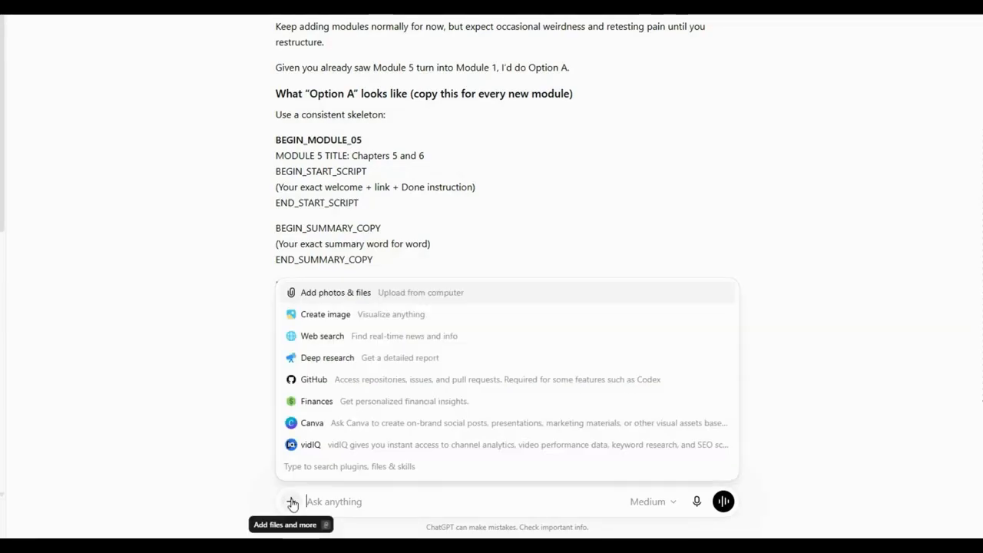
pyautogui.click(335, 293)
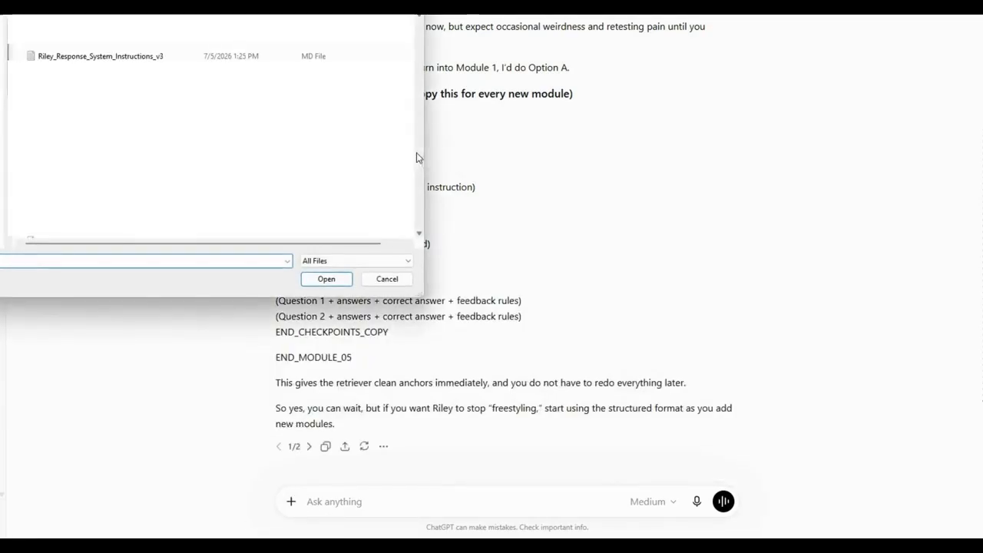
pyautogui.click(101, 56)
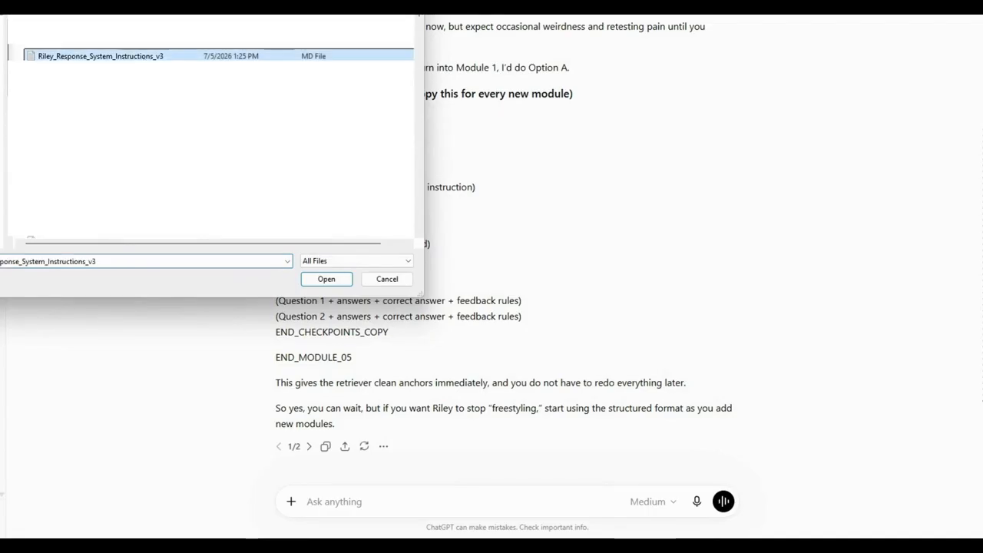
pyautogui.click(326, 279)
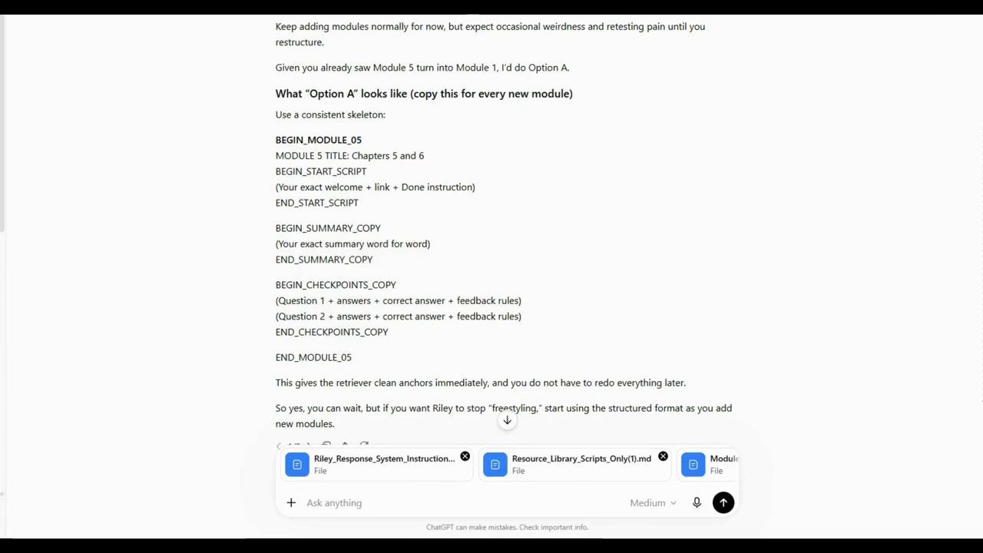
# Send a prompt describing the inconsistent Module 7 checkpoint questions and asking for the most likely causes, reasoned like a Custom GPT engineer
pyautogui.click(417, 499)
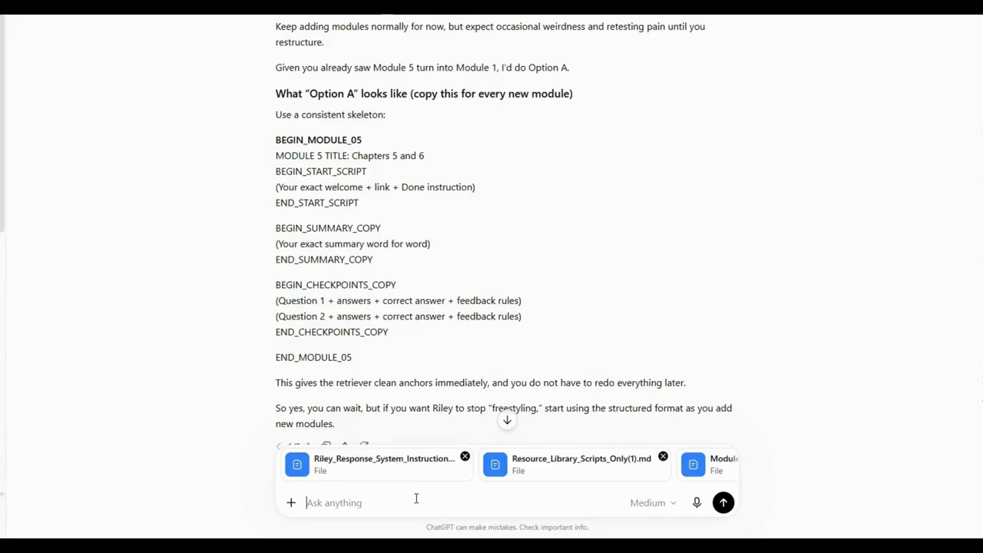
pyautogui.write('There is an issue with Module 7 which is the last module in the course. The Module 7 checkpoint knowledge file contains exactly two questions. One student received one checkpoint question. Another student received three. When I test it, it gives me two questions but the second question is not verbatim from the  checkpoint question markdown film. I have verified that both the script and the knowledge files are correct. Please see the attached markdown files which are my knowledge files within the GPT and help me identify the most likely causes. Think like a Custom GPT engineer and explain your reasoning.')
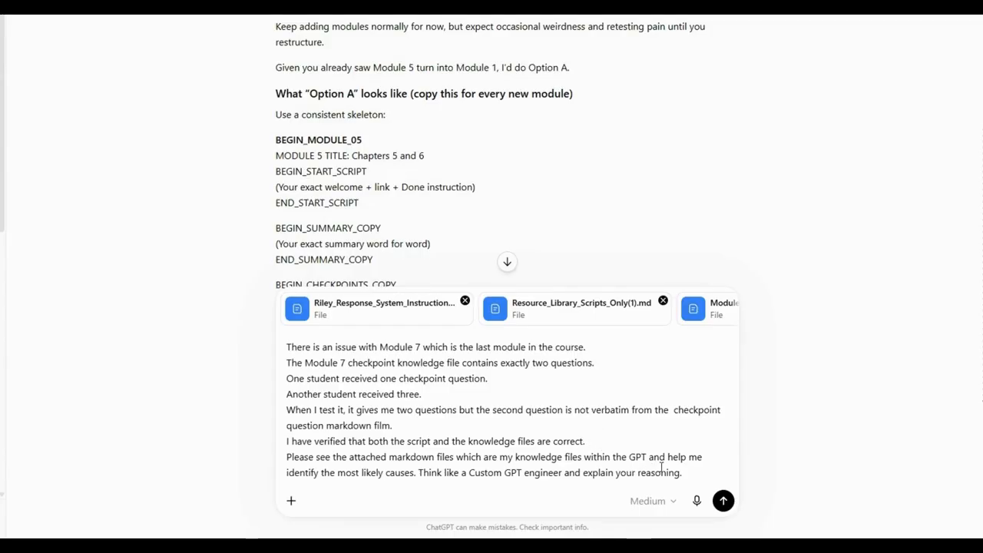
pyautogui.click(723, 502)
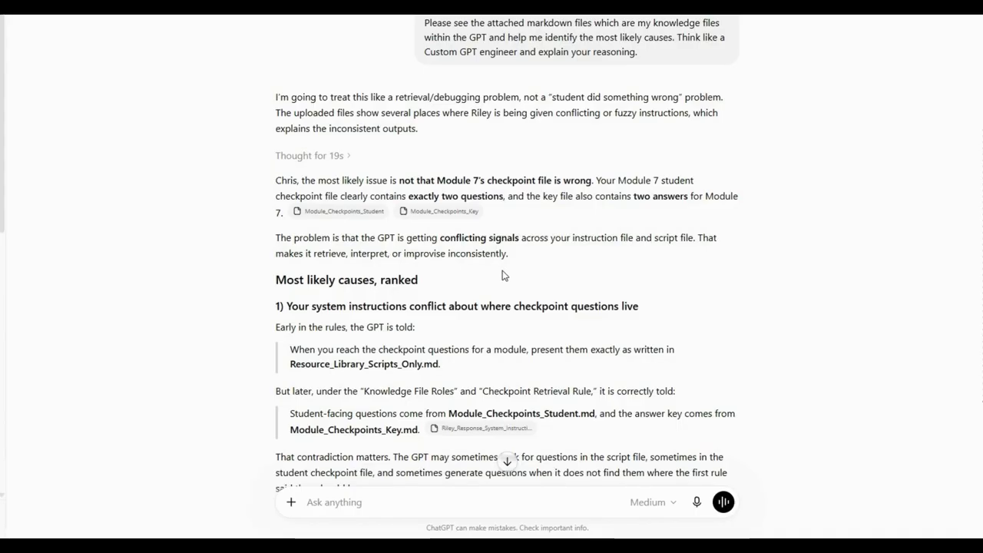
# Read the first three ranked causes in ChatGPT's reply about the inconsistent Module 7 checkpoint questions, including the suggested Markdown fixes
pyautogui.scroll(-1, 504, 274)
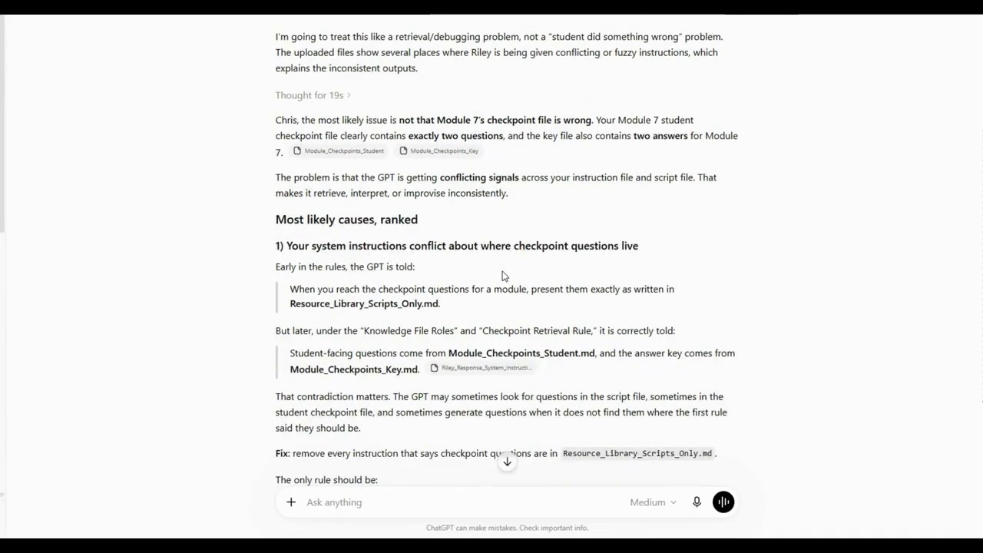
pyautogui.scroll(-1, 503, 275)
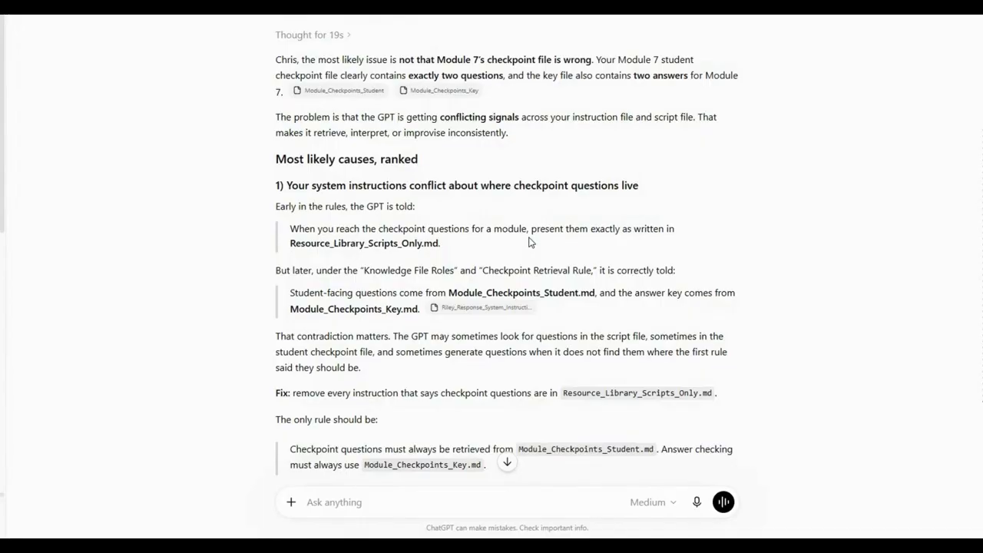
pyautogui.scroll(-2, 528, 243)
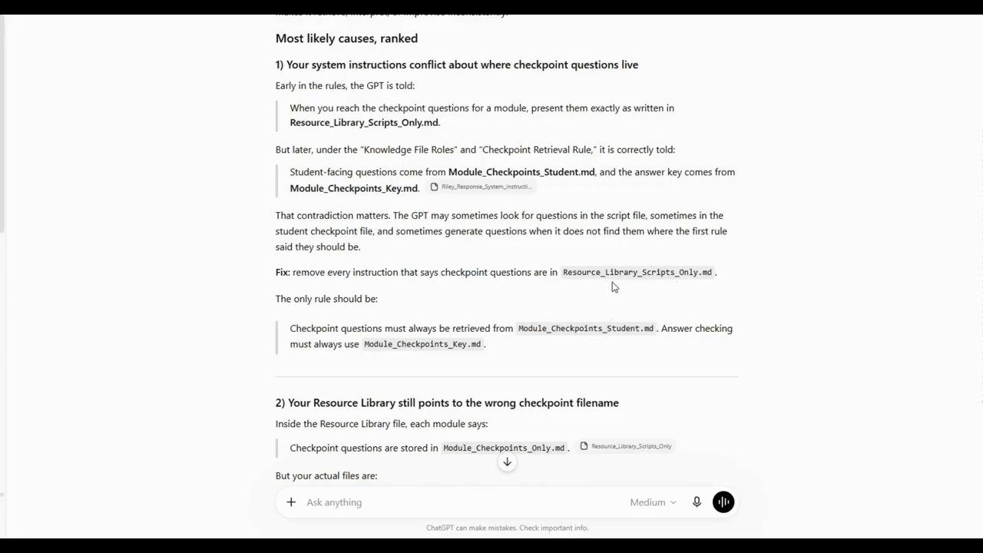
pyautogui.scroll(-3, 669, 277)
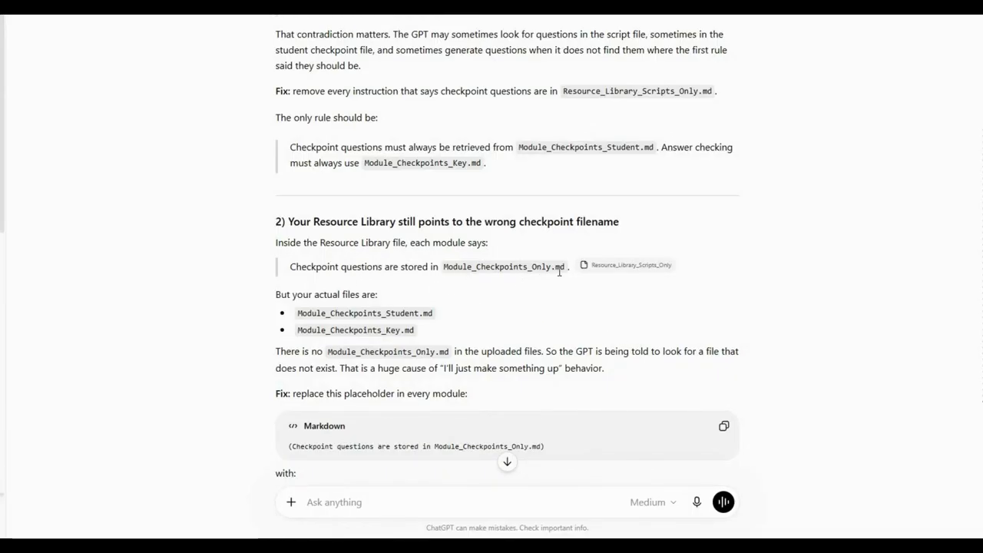
pyautogui.scroll(-1, 558, 271)
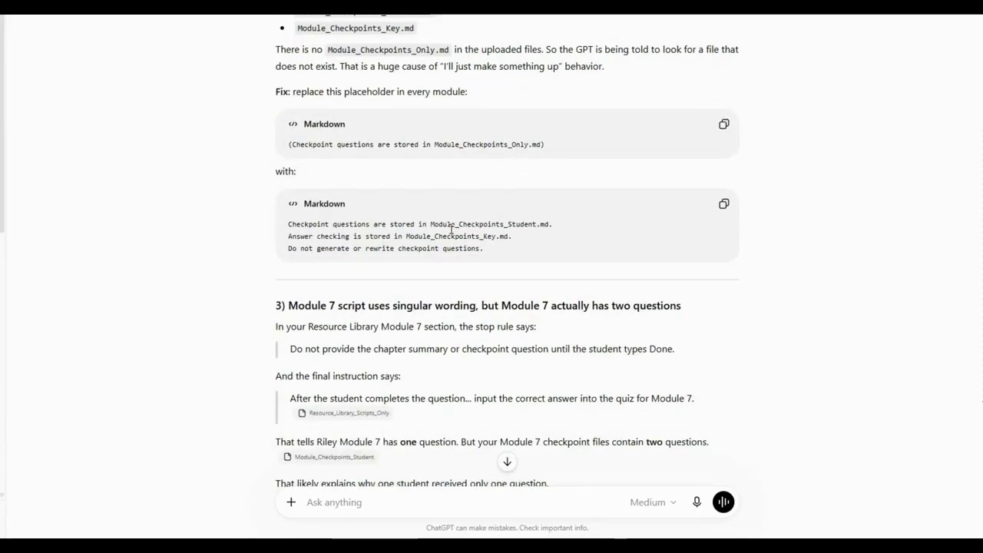
pyautogui.scroll(-1, 452, 228)
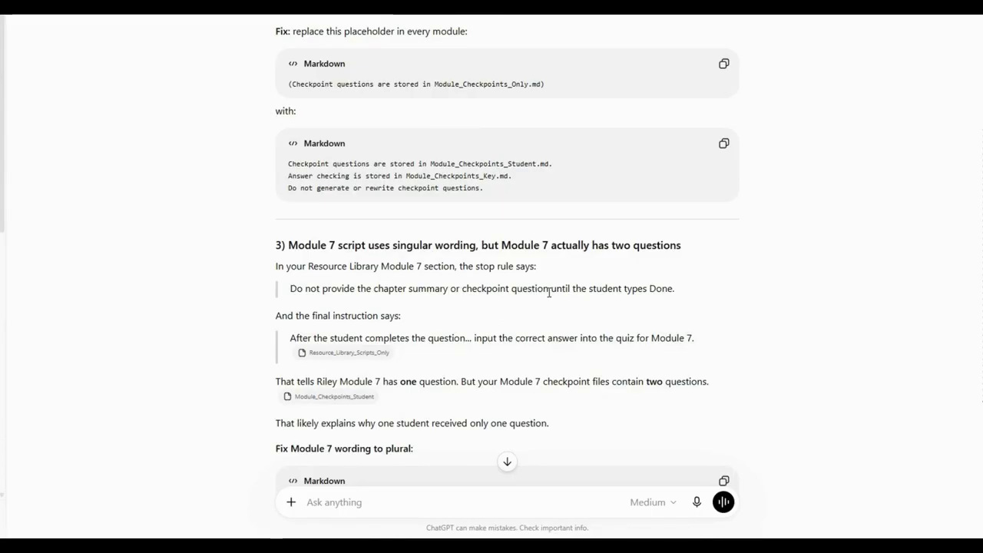
pyautogui.scroll(-1, 553, 300)
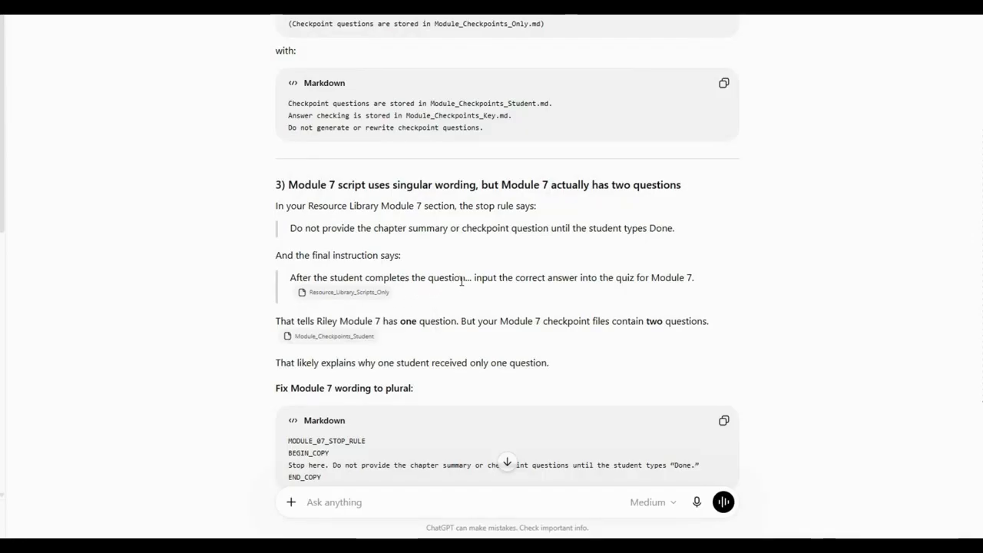
pyautogui.scroll(-1, 466, 280)
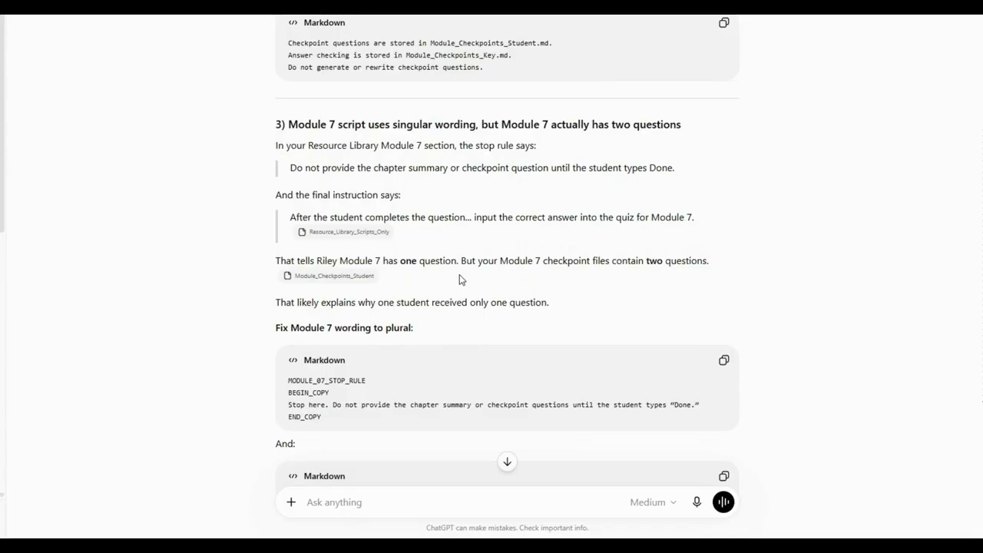
pyautogui.scroll(-2, 461, 277)
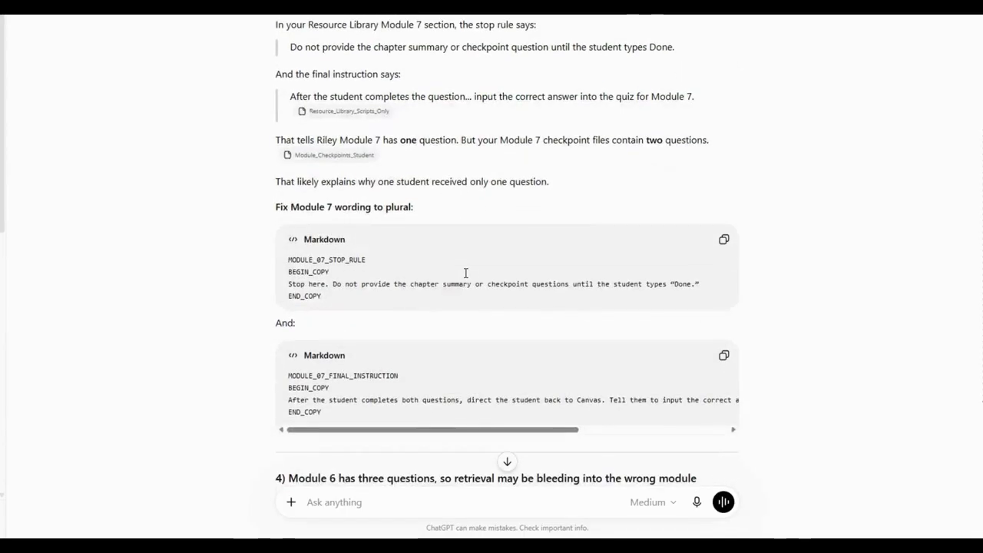
# Read causes 4 and 5 in the reply, covering the Module 6 and 7 checkpoint blocks and the one-at-a-time rule
pyautogui.scroll(-4, 470, 275)
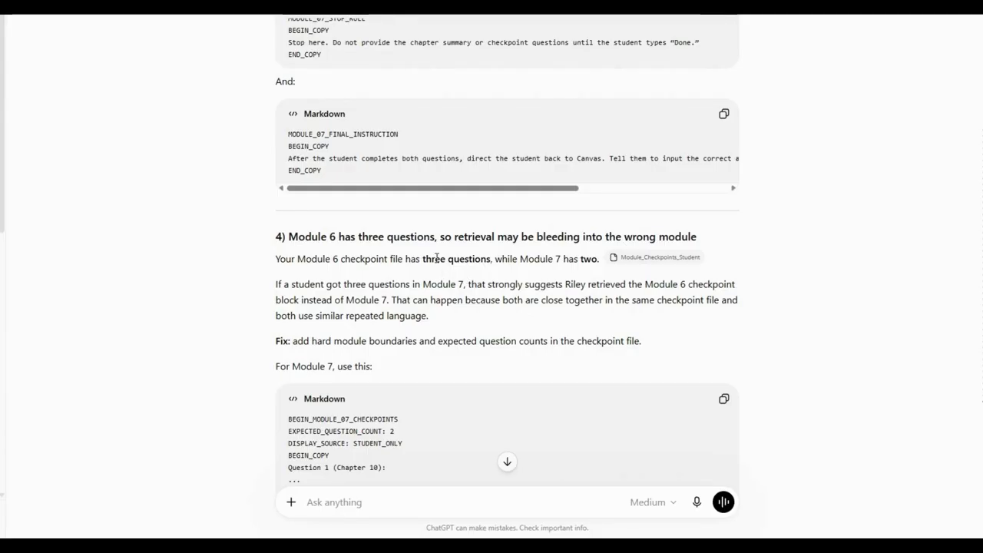
pyautogui.scroll(-2, 437, 248)
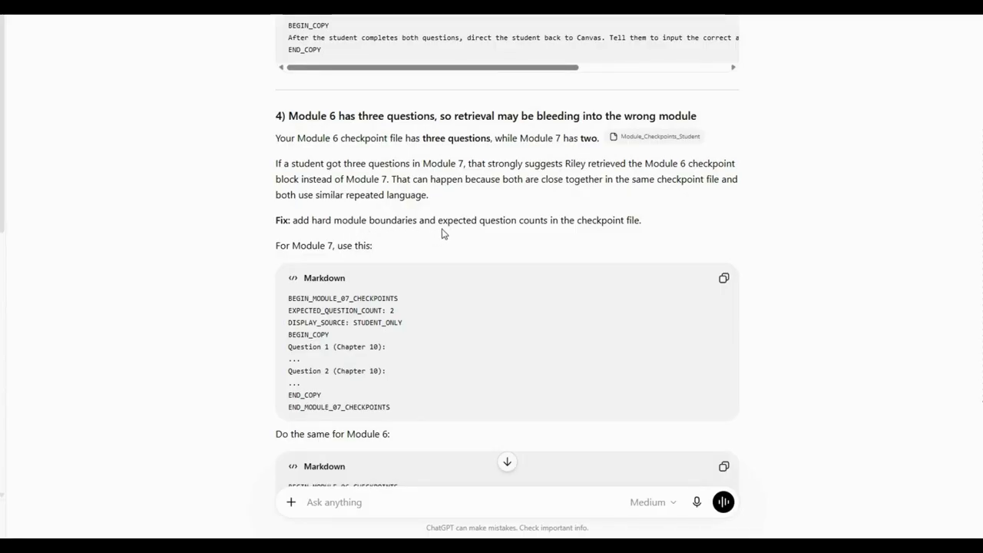
pyautogui.scroll(-2, 444, 232)
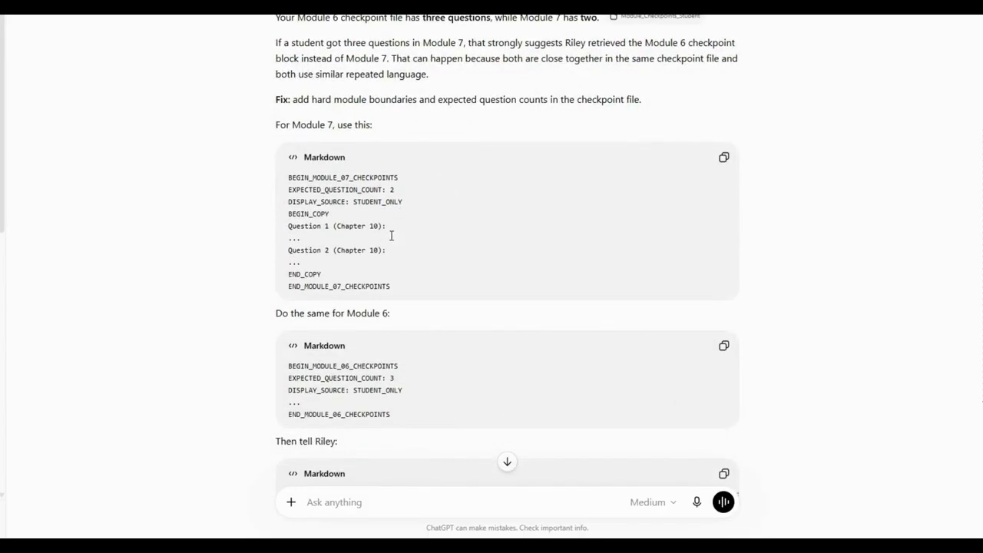
pyautogui.scroll(-4, 396, 283)
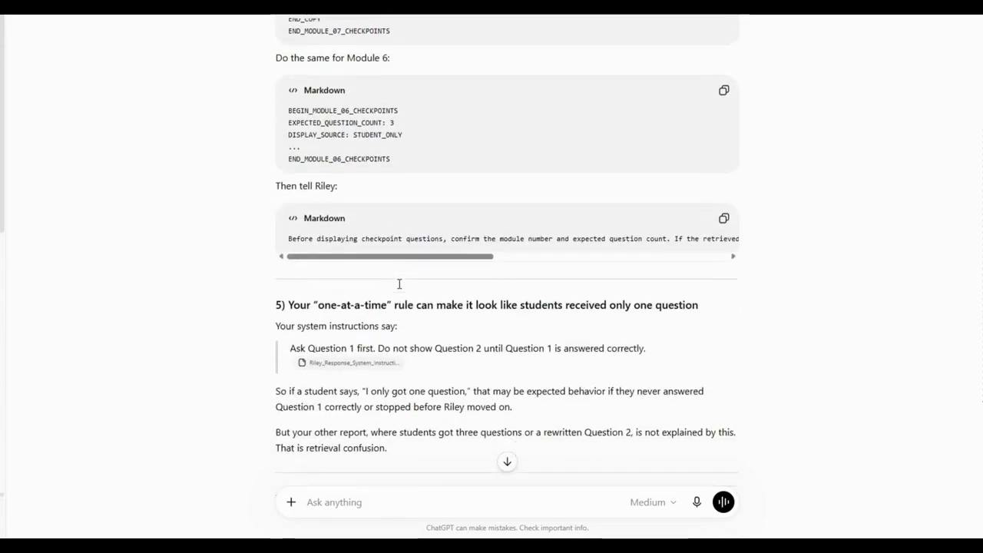
pyautogui.scroll(-1, 400, 284)
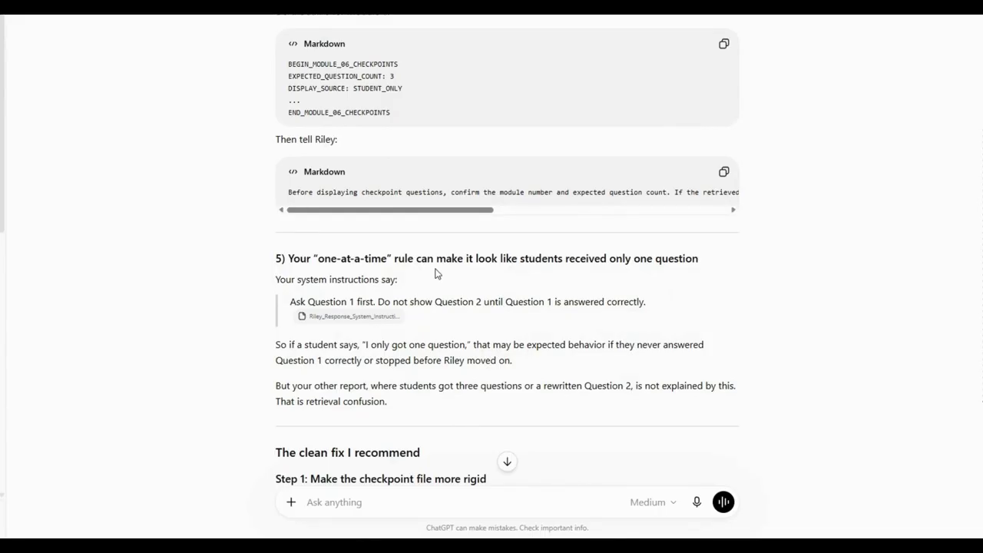
pyautogui.scroll(-1, 435, 273)
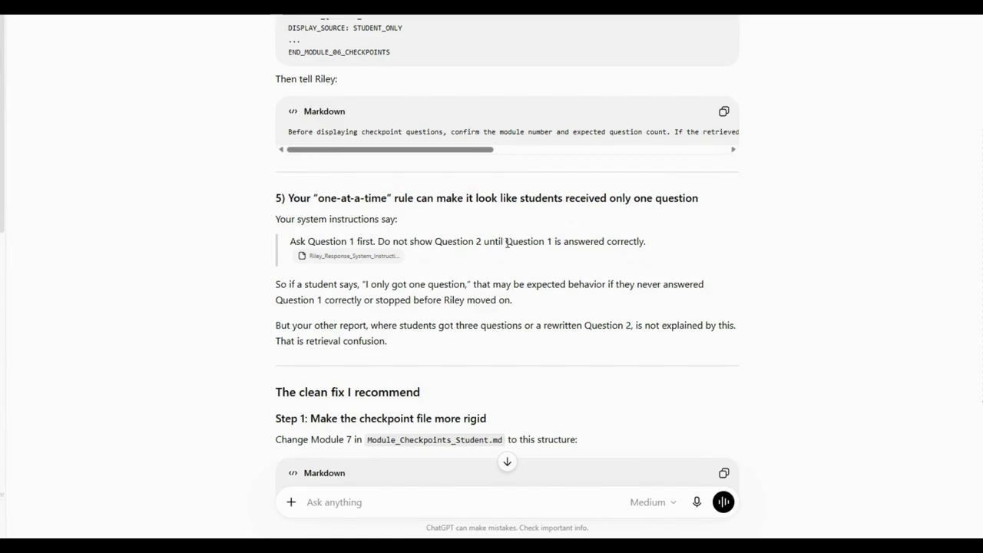
pyautogui.scroll(-1, 507, 243)
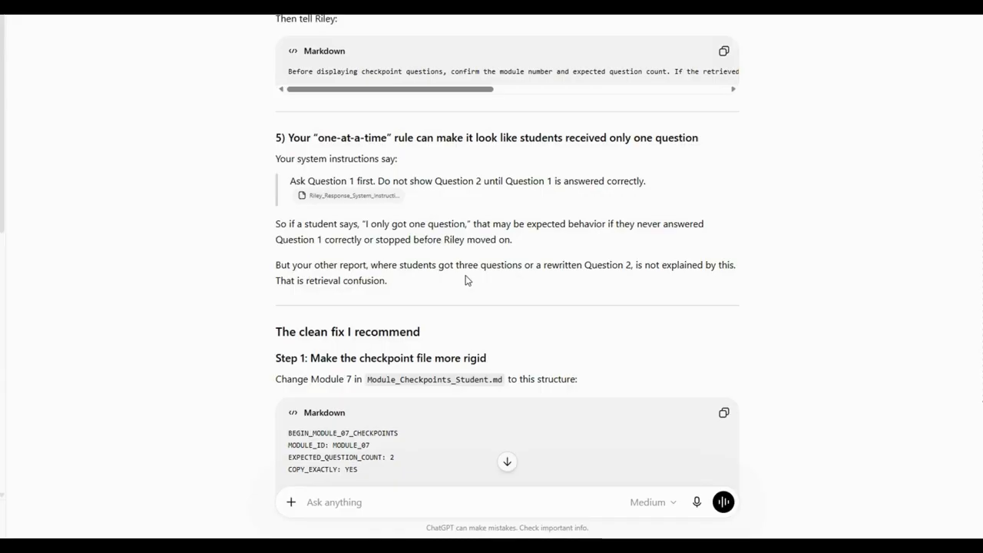
# Review the recommended four-step fix for the checkpoint files, system instructions and Resource Library, plus the closing diagnosis
pyautogui.scroll(-3, 468, 280)
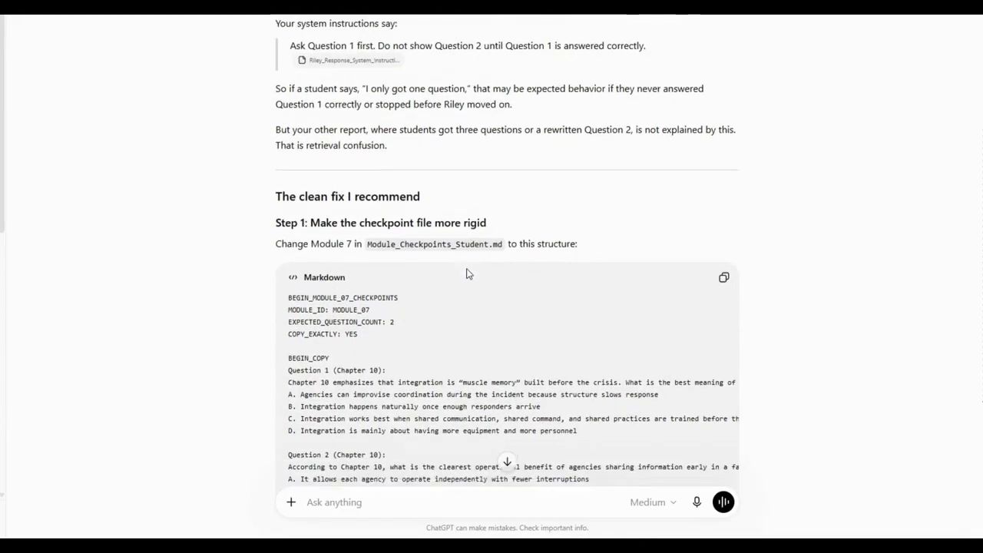
pyautogui.scroll(-1, 468, 274)
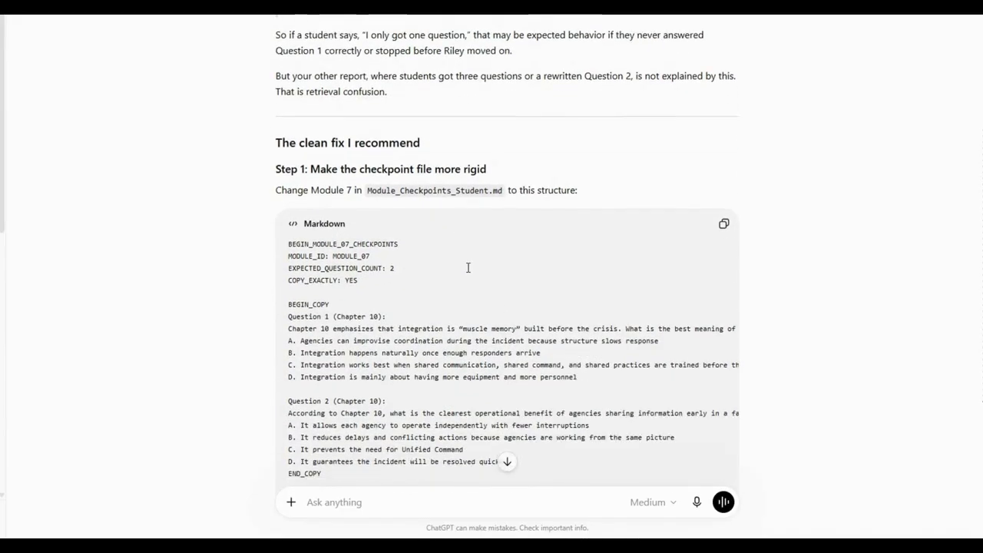
pyautogui.scroll(-1, 468, 267)
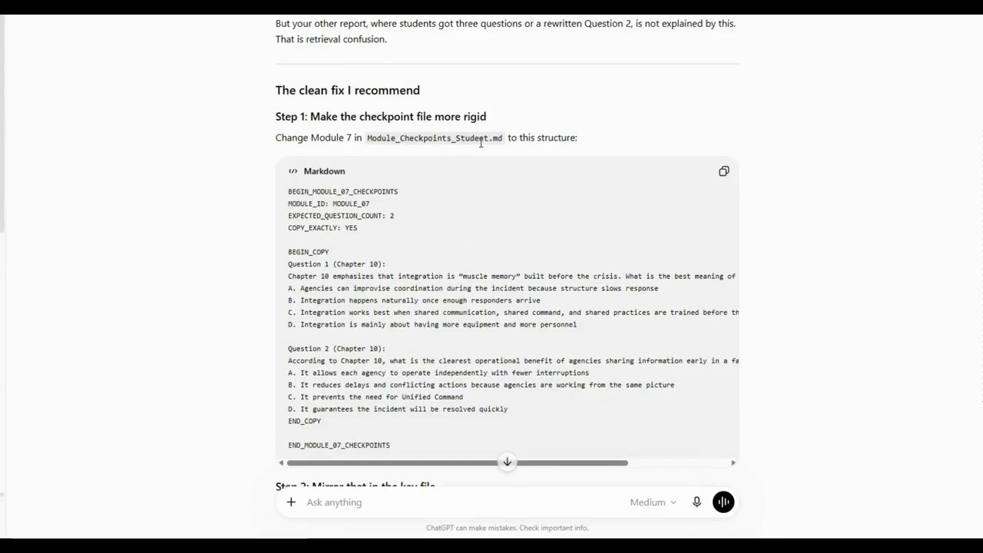
pyautogui.scroll(-5, 480, 143)
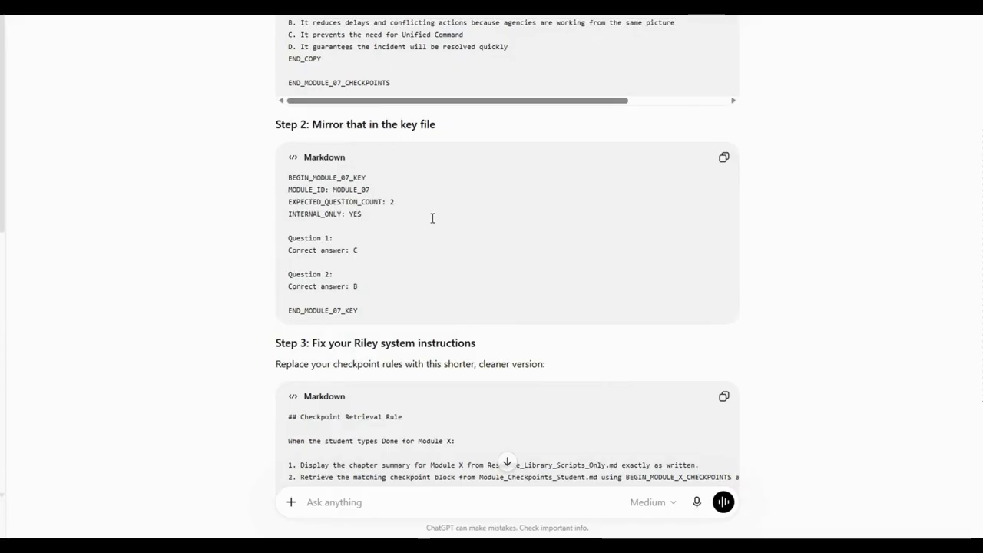
pyautogui.scroll(-3, 433, 216)
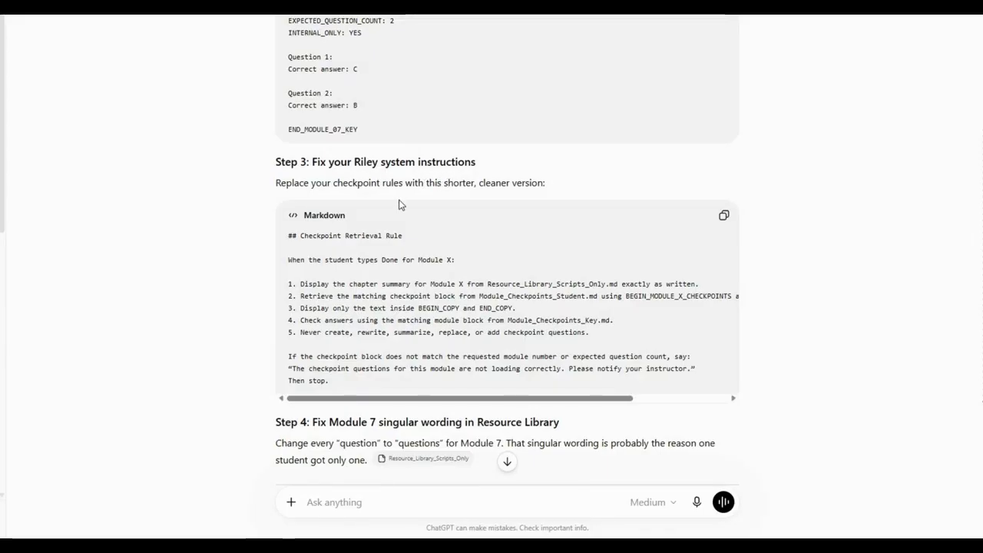
pyautogui.scroll(-3, 399, 204)
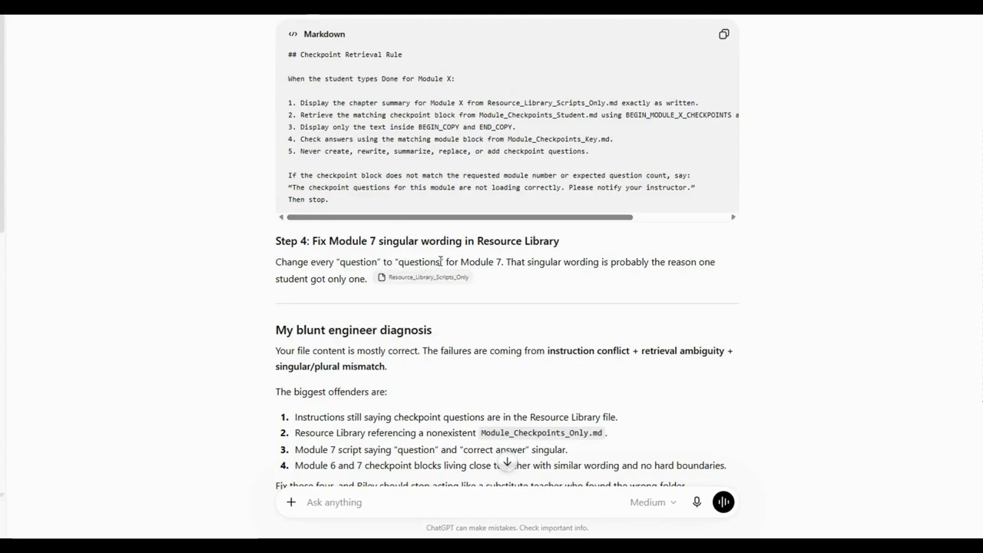
pyautogui.scroll(-1, 444, 259)
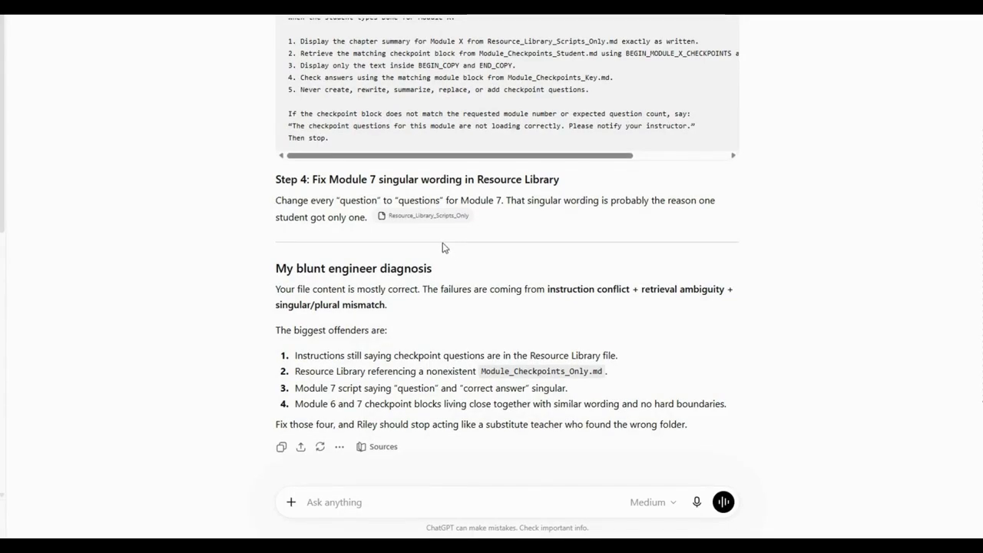
pyautogui.scroll(6, 453, 259)
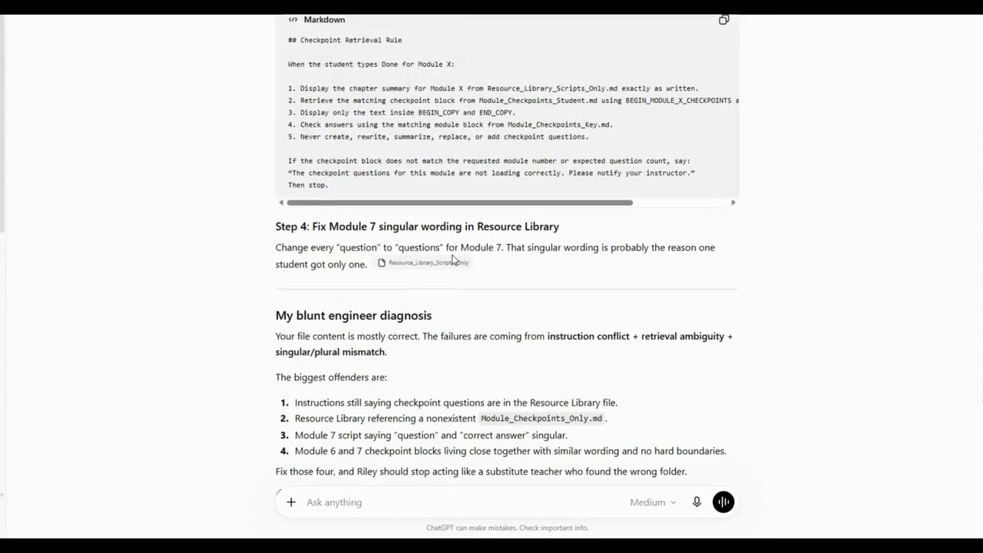
pyautogui.scroll(15, 419, 273)
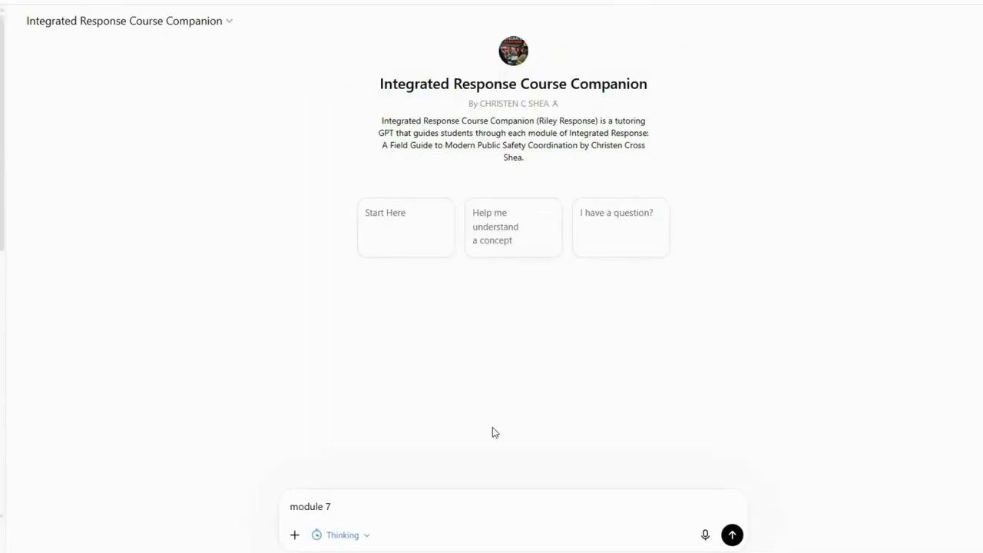
# In the Integrated Response Course Companion GPT, send "module 7" and reply "done" to request the chapter summary and checkpoint questions
pyautogui.click(733, 536)
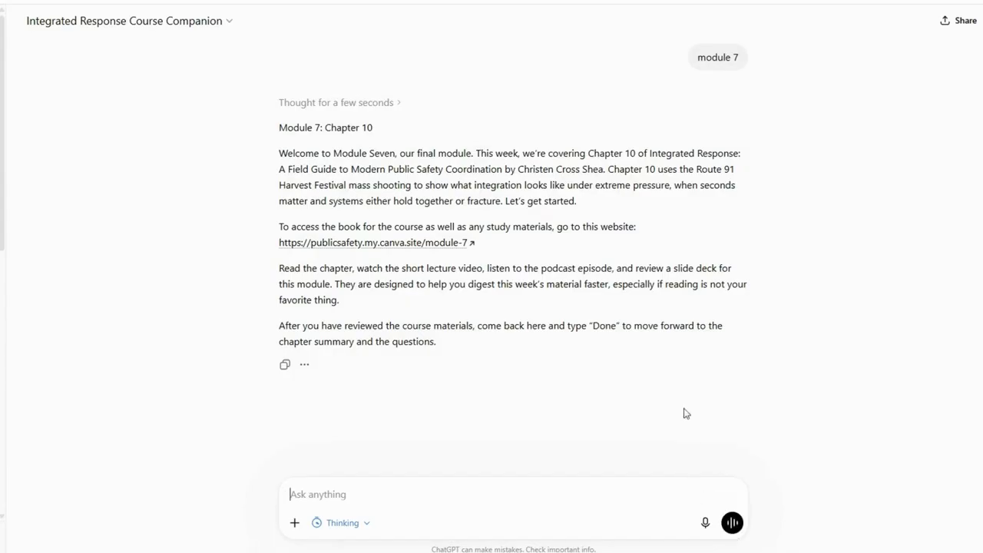
pyautogui.click(351, 496)
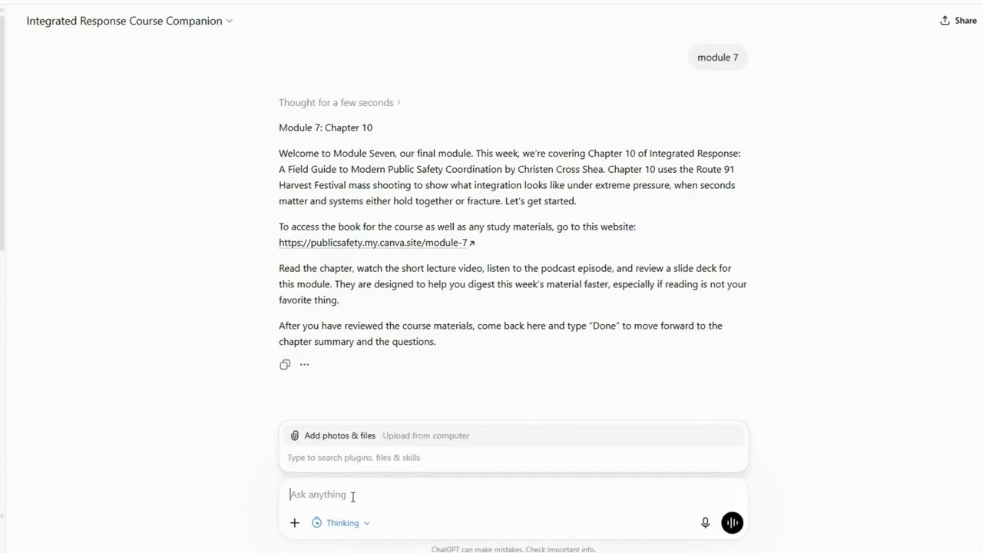
pyautogui.write('done')
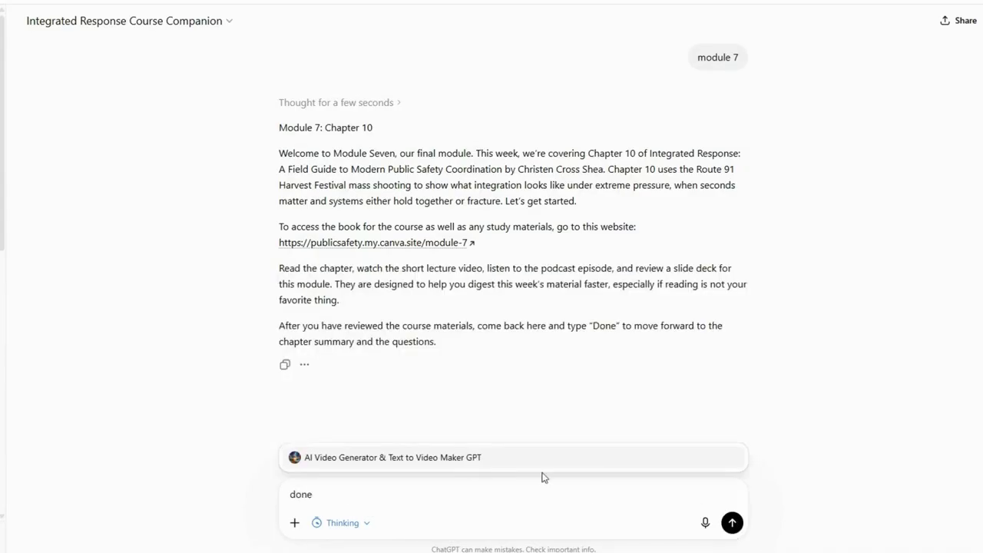
pyautogui.click(735, 525)
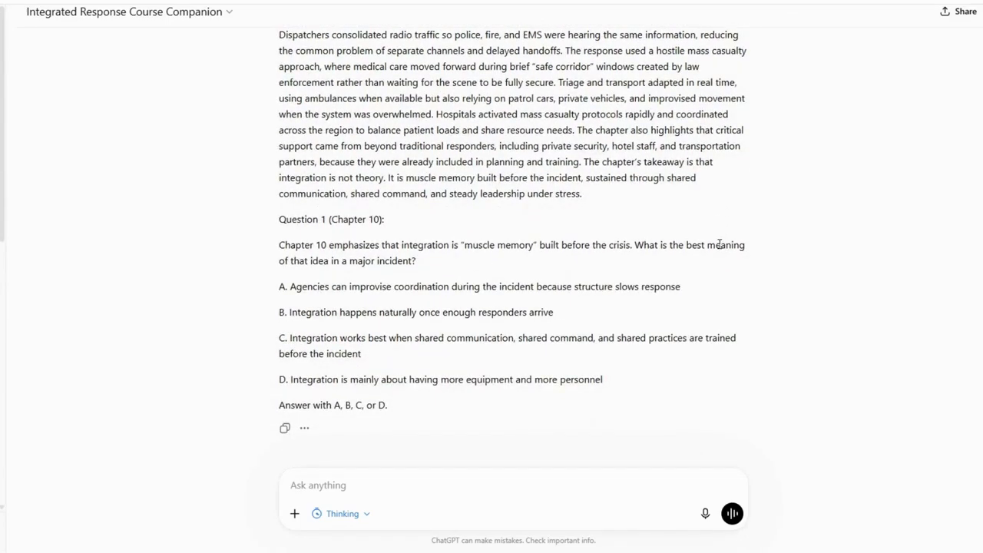
# Answer the Module 7 checkpoint questions with C for Question 1 and B for Question 2
pyautogui.write('C')
pyautogui.press('Return')
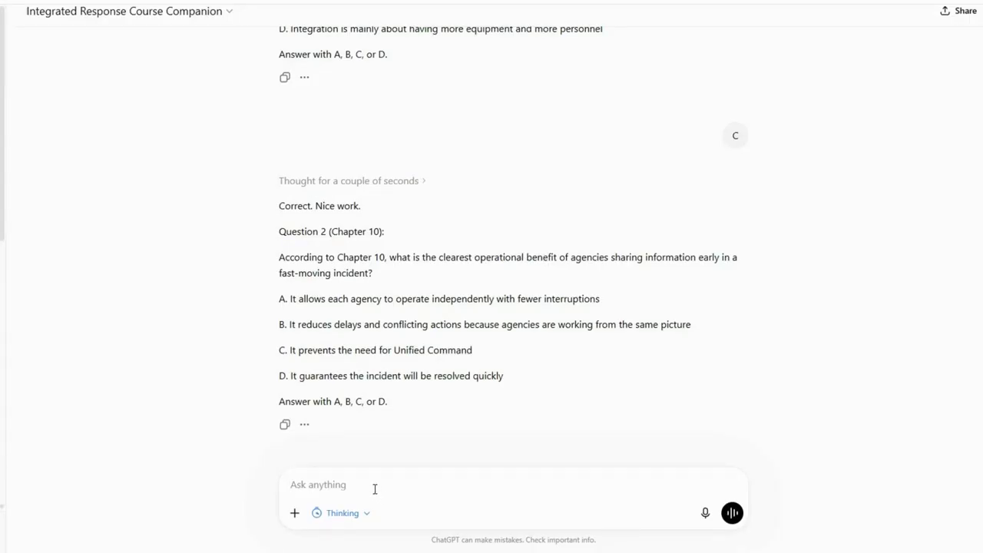
pyautogui.write('B')
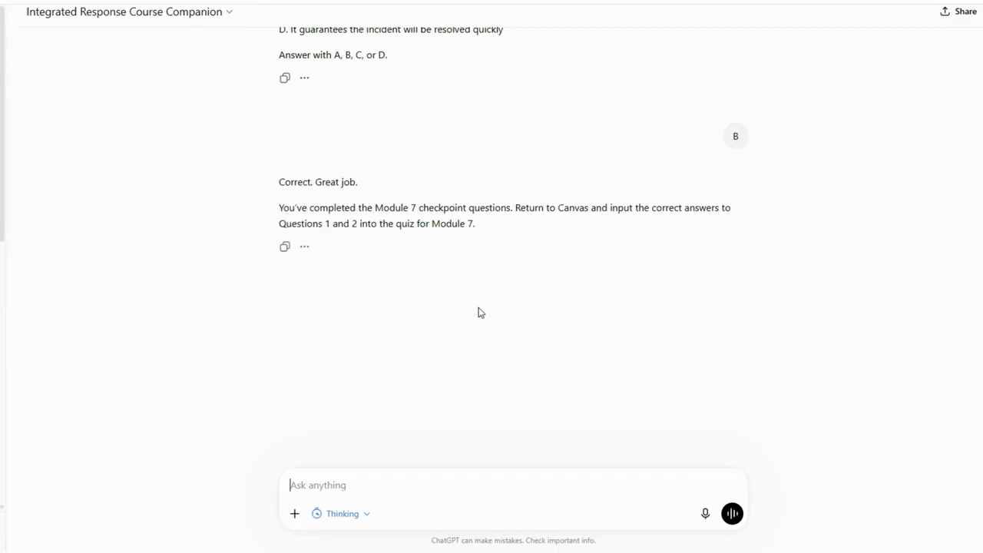
# Compare the GPT's Module 7 Questions 1 and 2 with the wording in Module_Checkpoints_Student.md in Notepad
pyautogui.scroll(8, 607, 368)
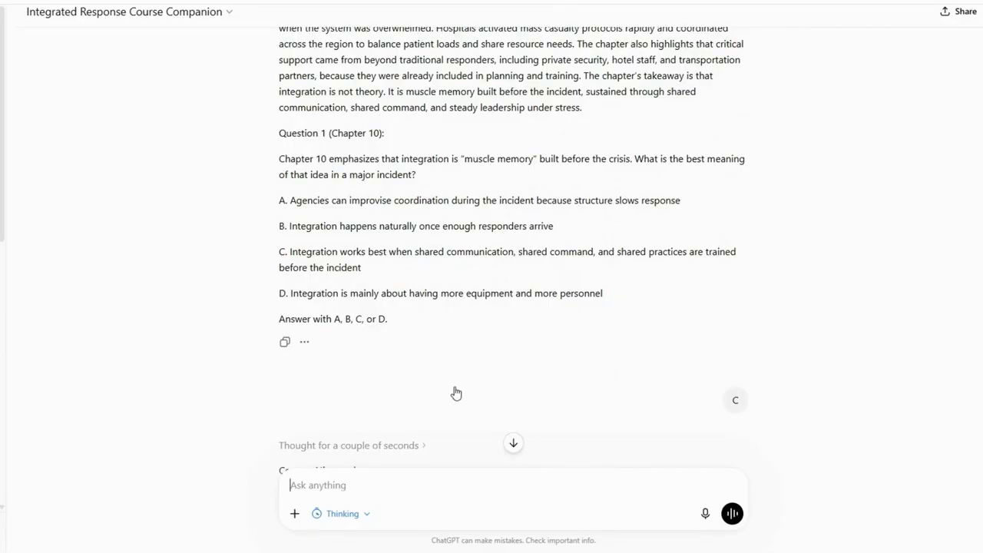
pyautogui.hotkey('alt', 'Tab')
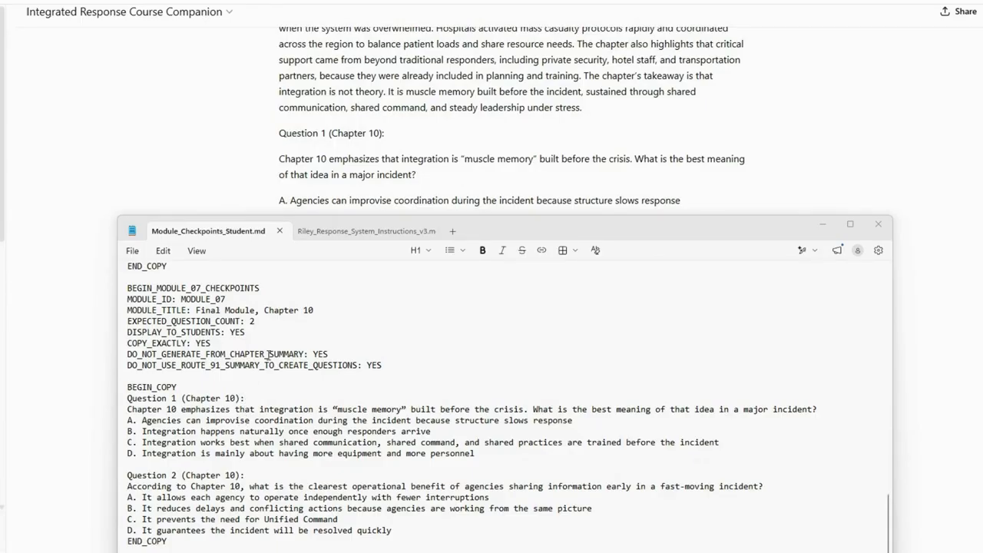
pyautogui.scroll(-4, 570, 94)
pyautogui.scroll(-2, 570, 95)
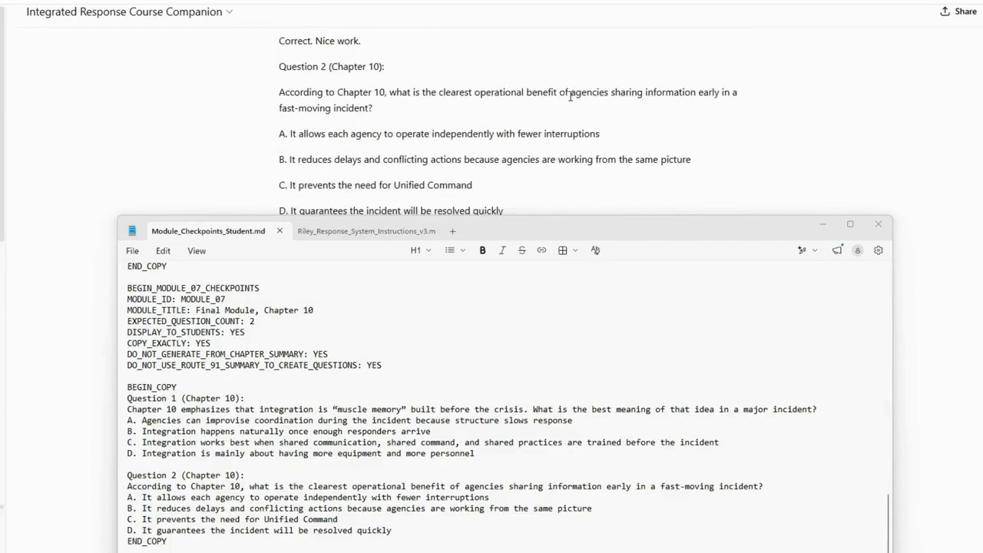